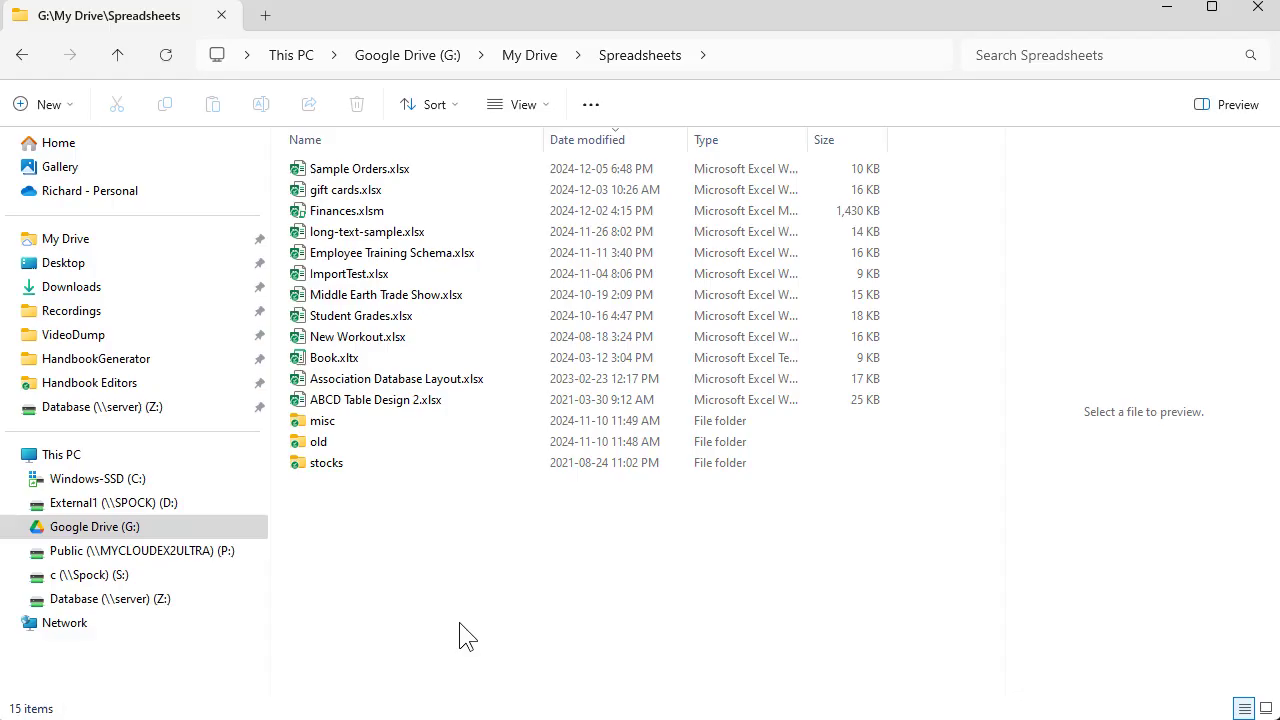
# Open Sample Orders.xlsx from G:\My Drive\Spreadsheets in Excel.
pyautogui.doubleClick(360, 168)
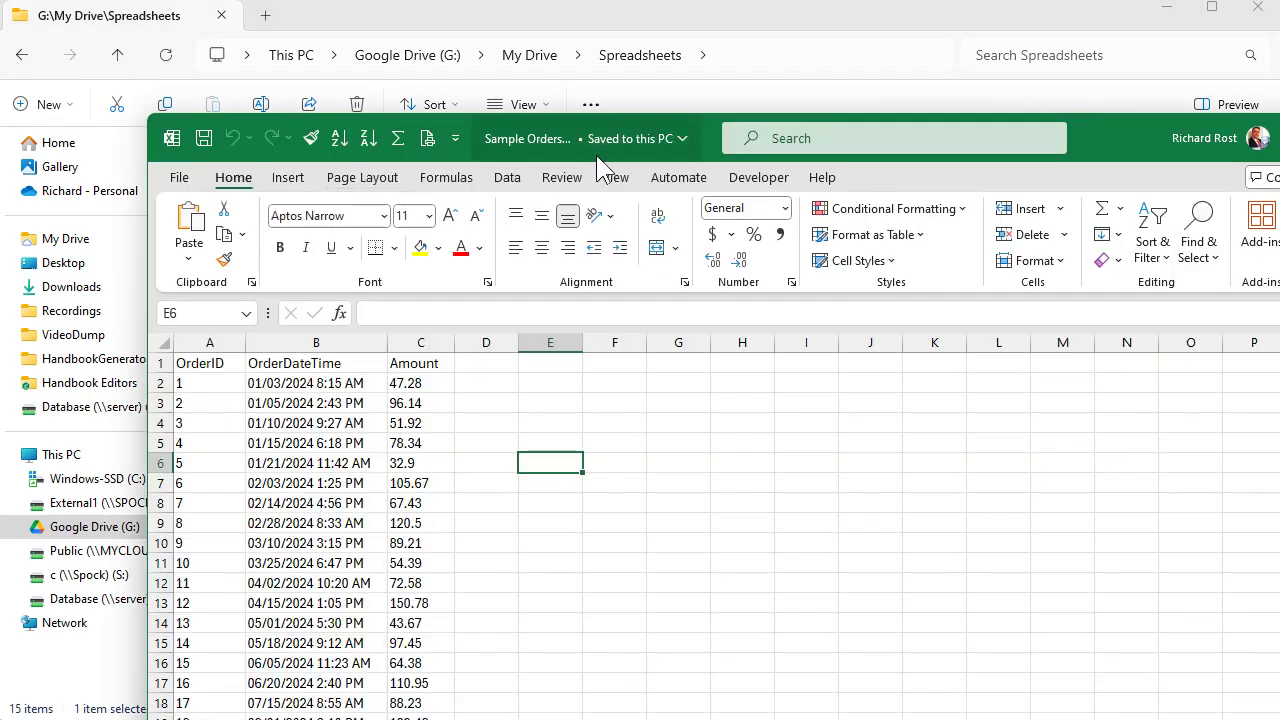
# Inspect the OrderID, OrderDateTime and Amount columns, checking the date-time values in column B.
pyautogui.moveTo(596, 155); pyautogui.dragTo(601, 51)
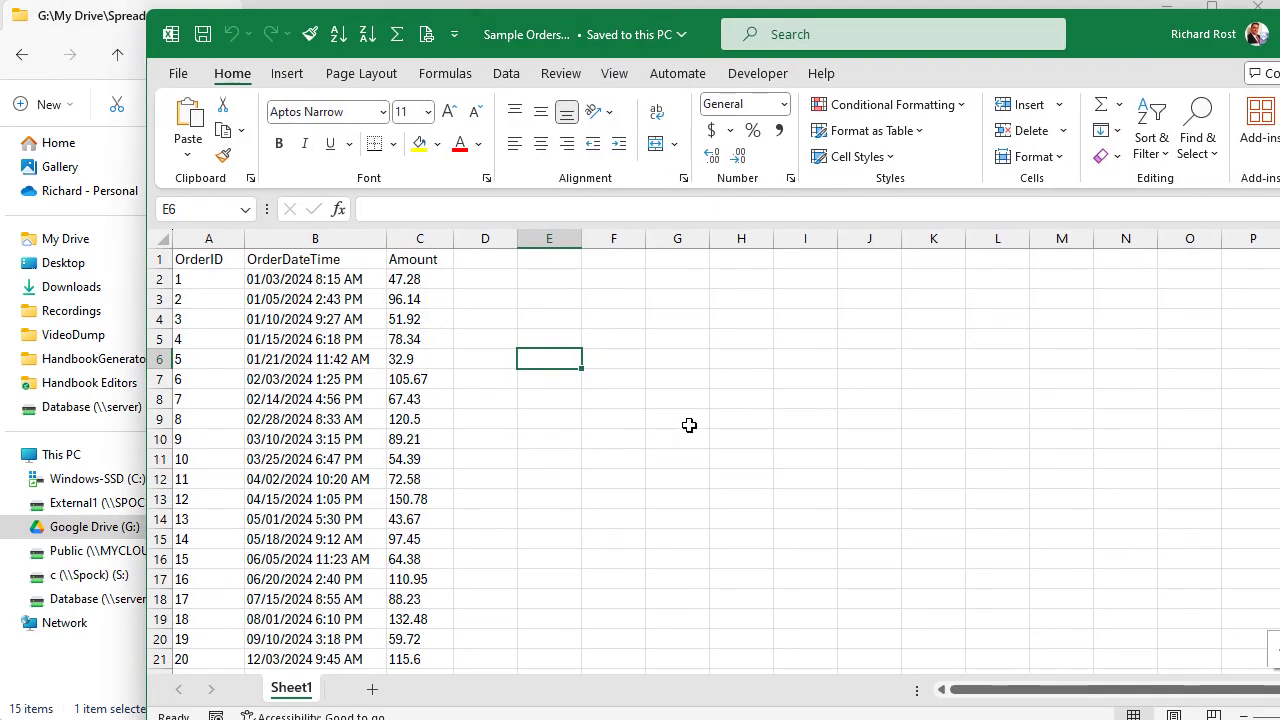
pyautogui.moveTo(215, 238); pyautogui.dragTo(422, 240)
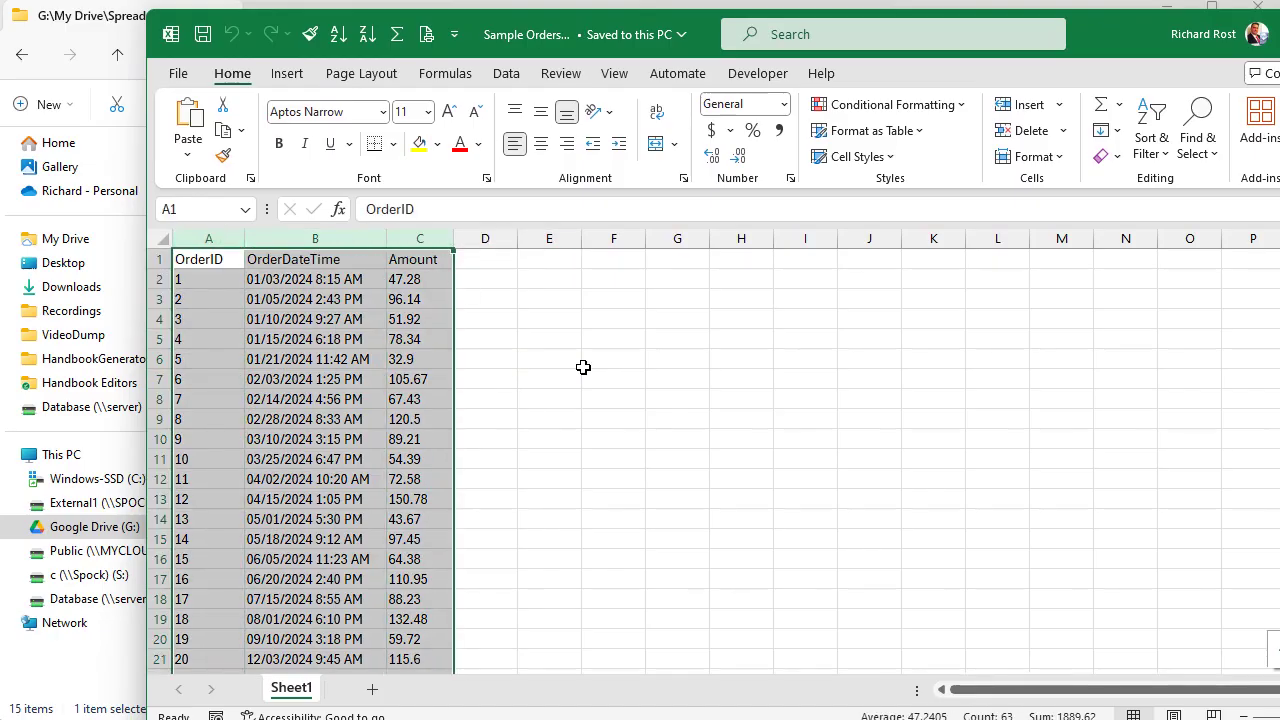
pyautogui.click(583, 367)
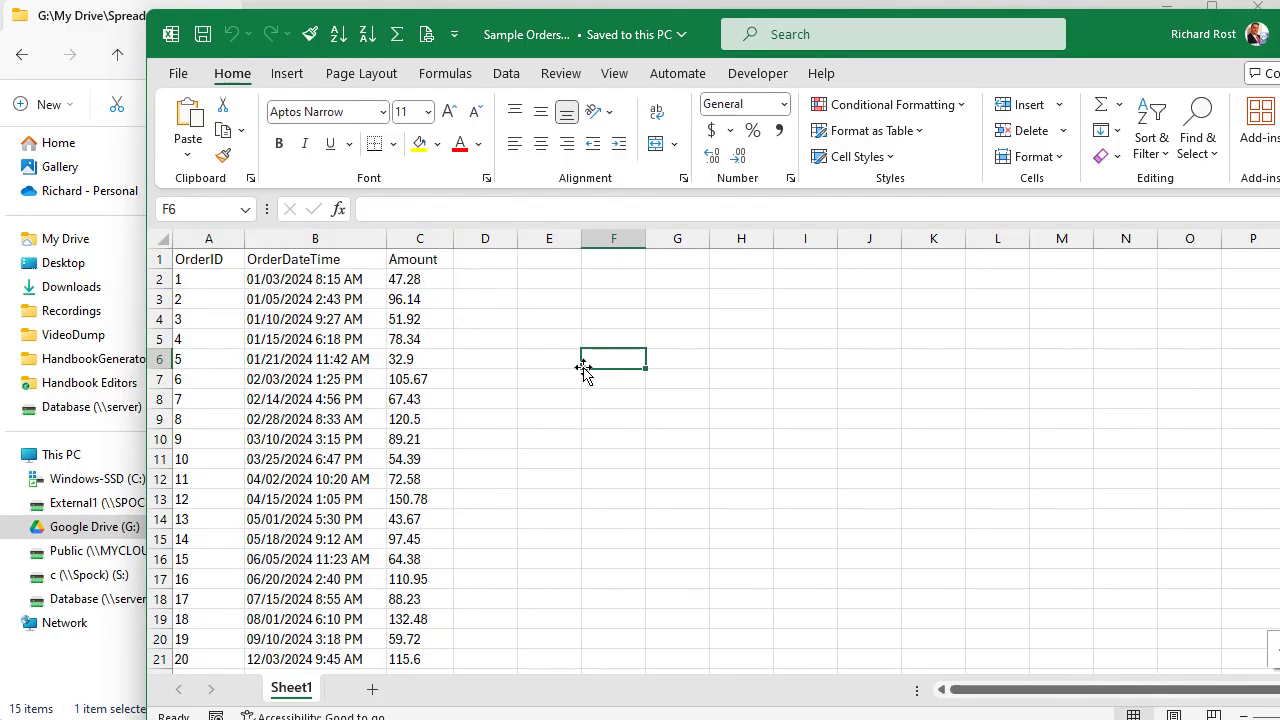
pyautogui.click(290, 239)
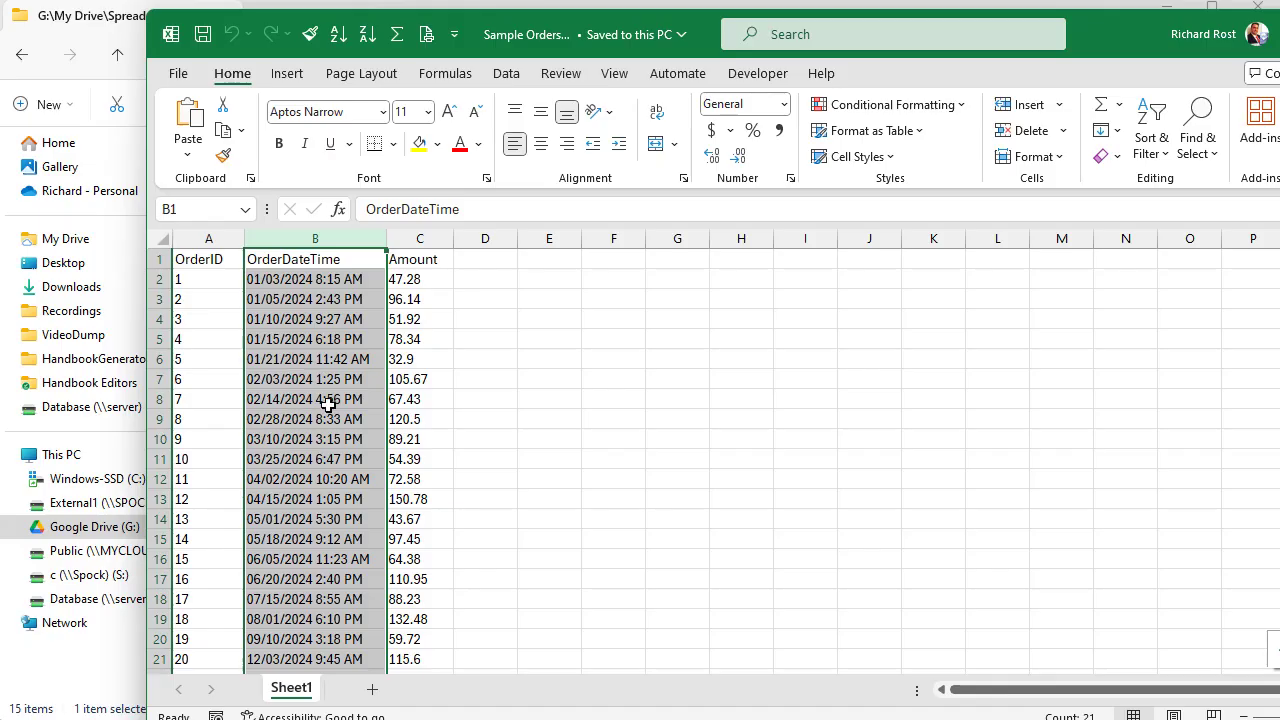
pyautogui.click(342, 362)
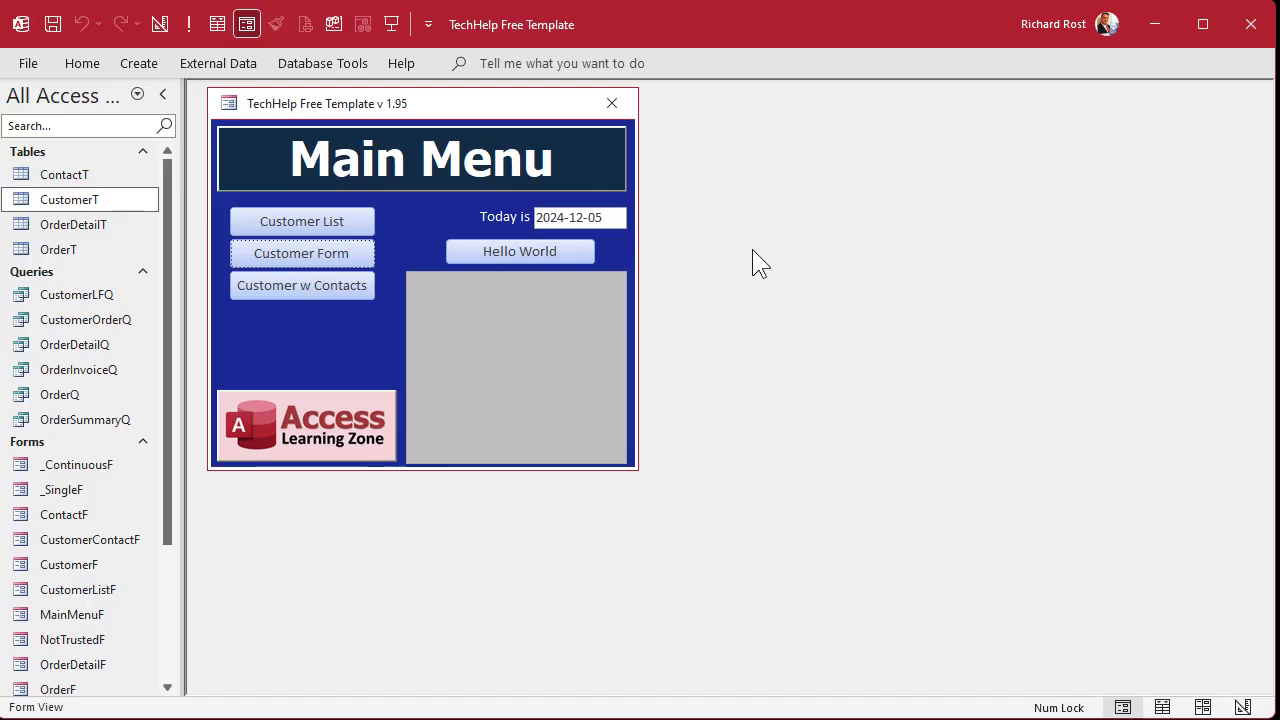
# Start an Excel import via External Data > New Data Source > From File.
pyautogui.click(214, 64)
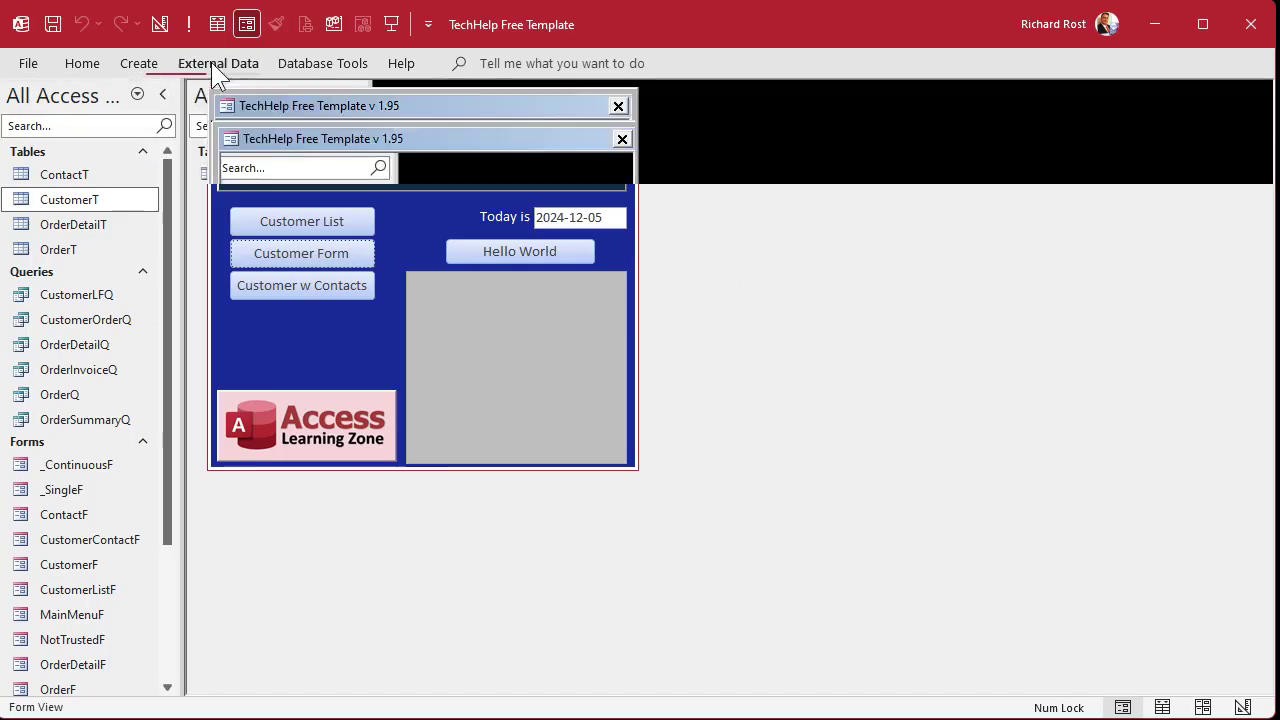
pyautogui.click(58, 140)
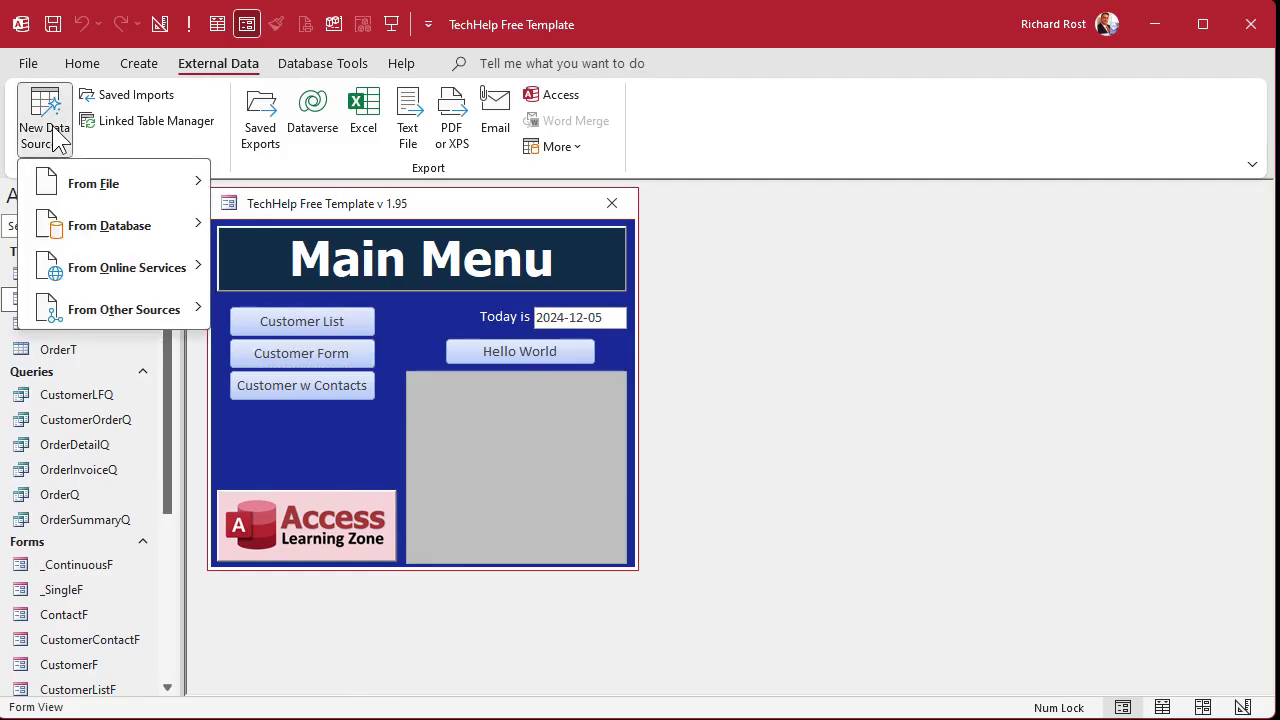
pyautogui.moveTo(110, 185)
pyautogui.click(312, 196)
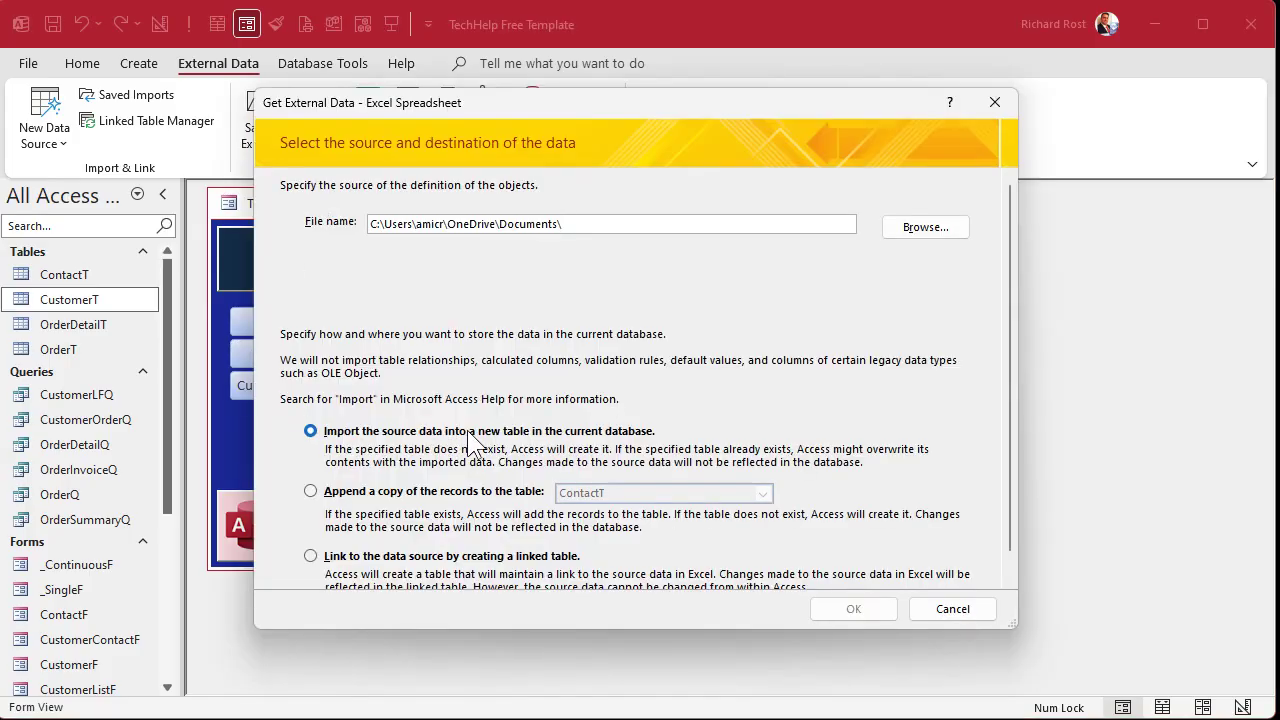
# Choose Sample Orders.xlsx as the source and import it into a new table.
pyautogui.click(917, 240)
pyautogui.click(660, 279)
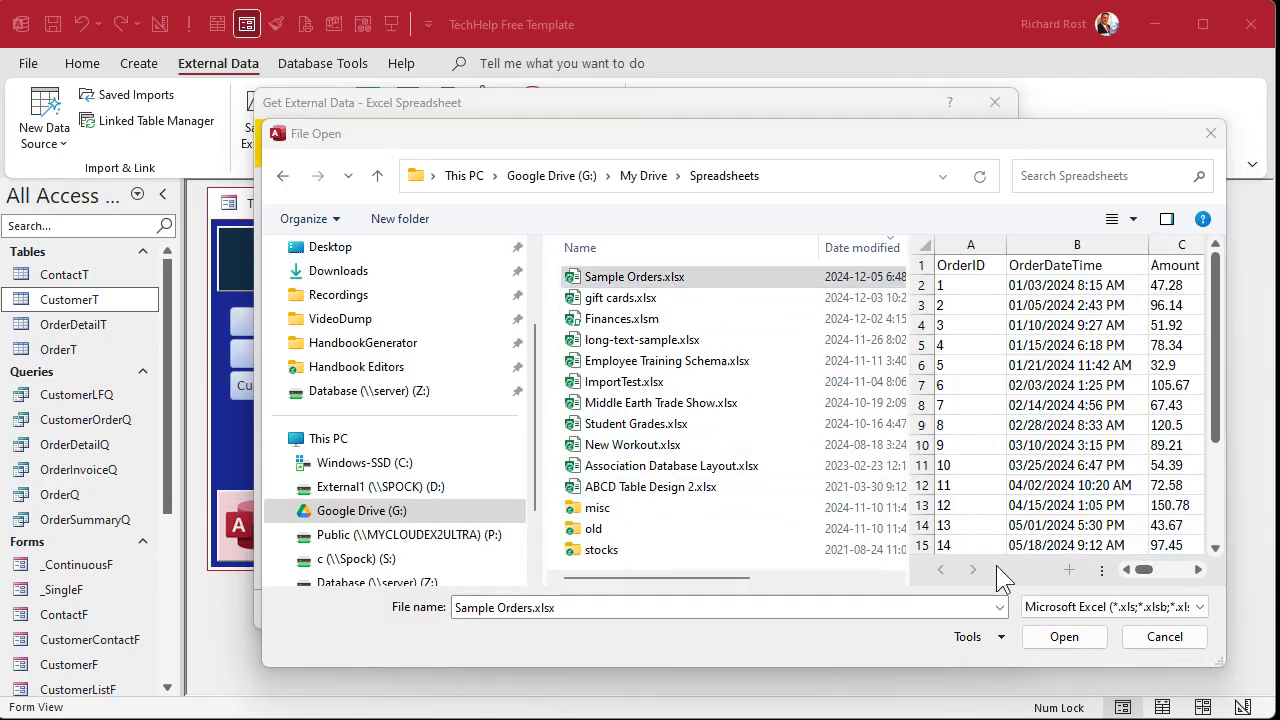
pyautogui.click(1065, 636)
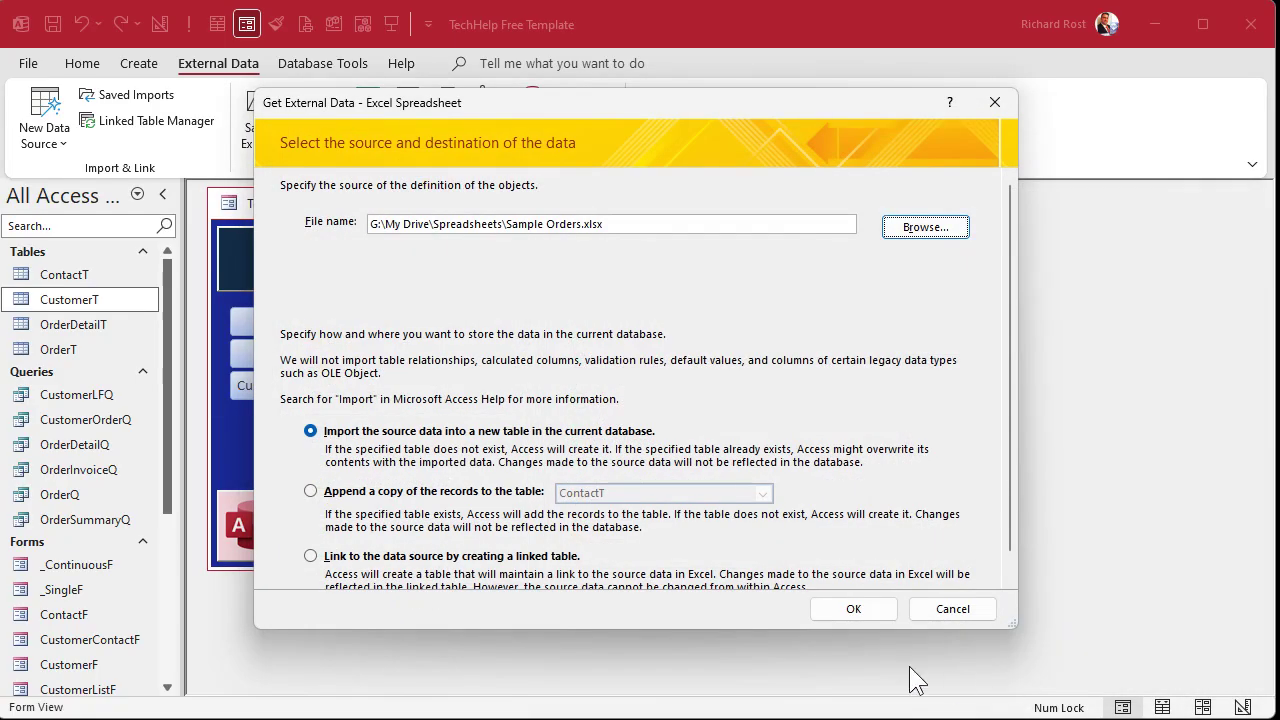
pyautogui.click(849, 609)
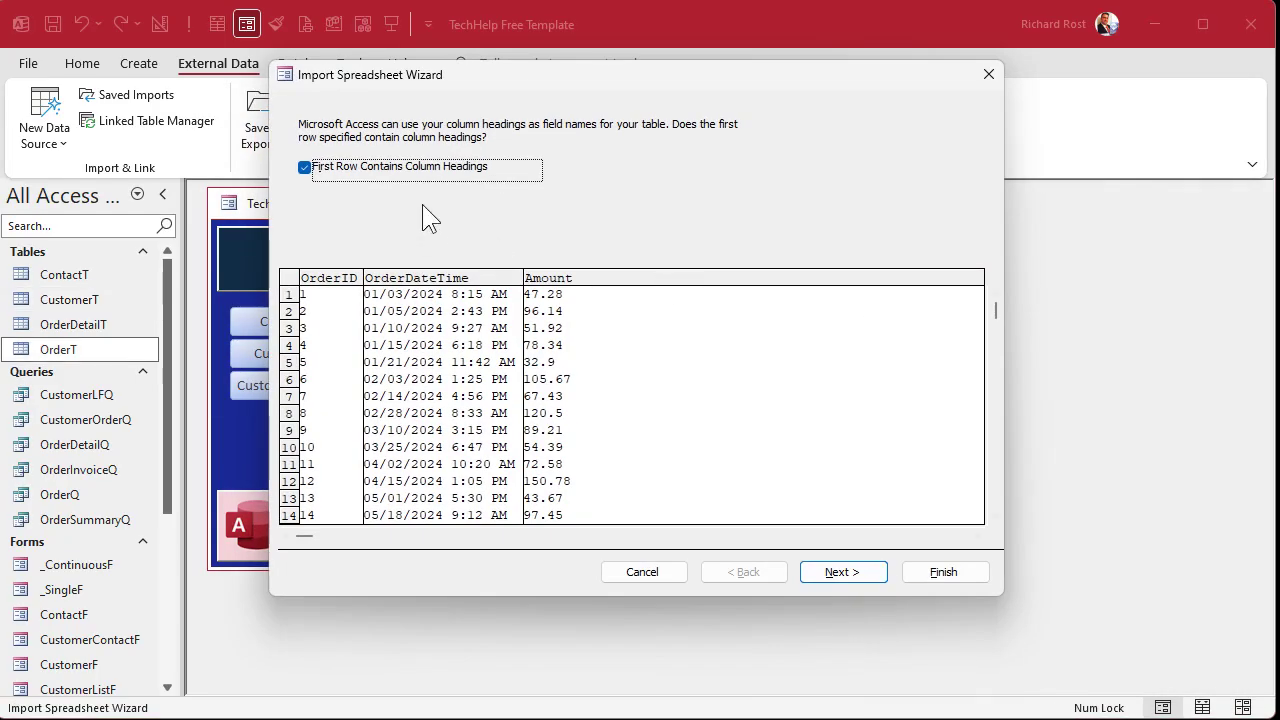
# Finish the wizard with no primary key, naming the table ImportT and not saving import steps.
pyautogui.click(843, 572)
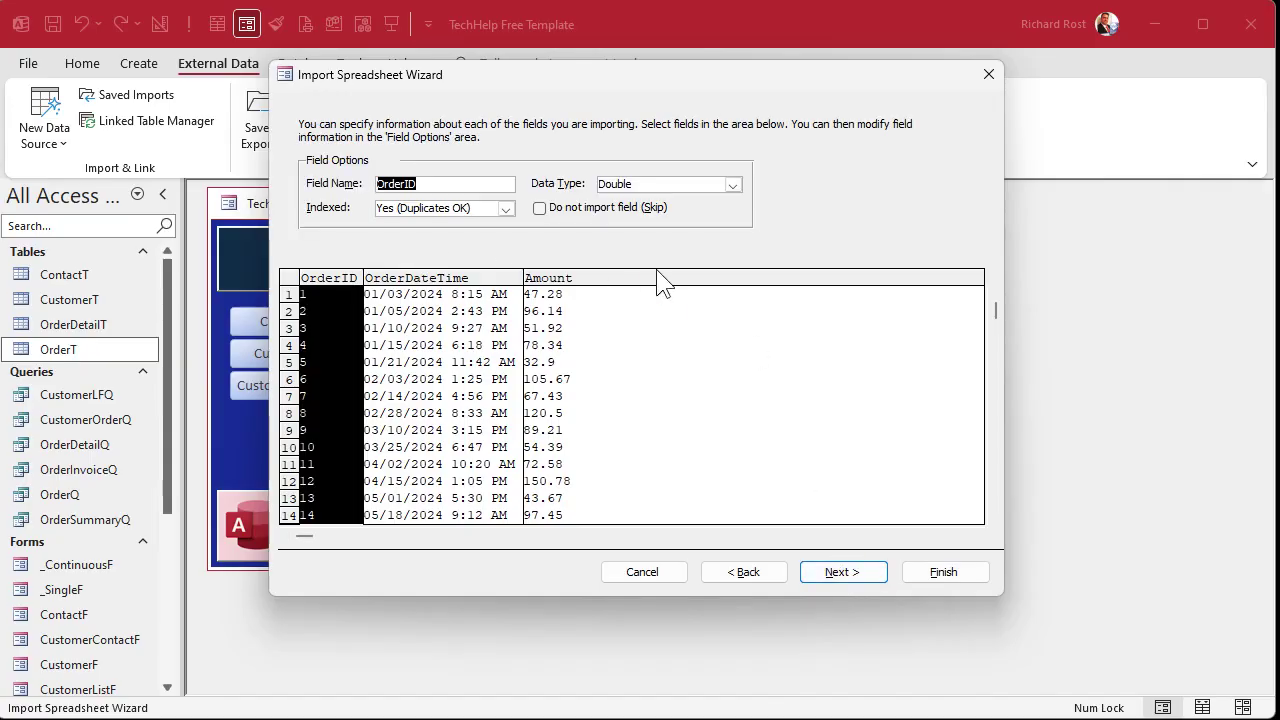
pyautogui.click(846, 573)
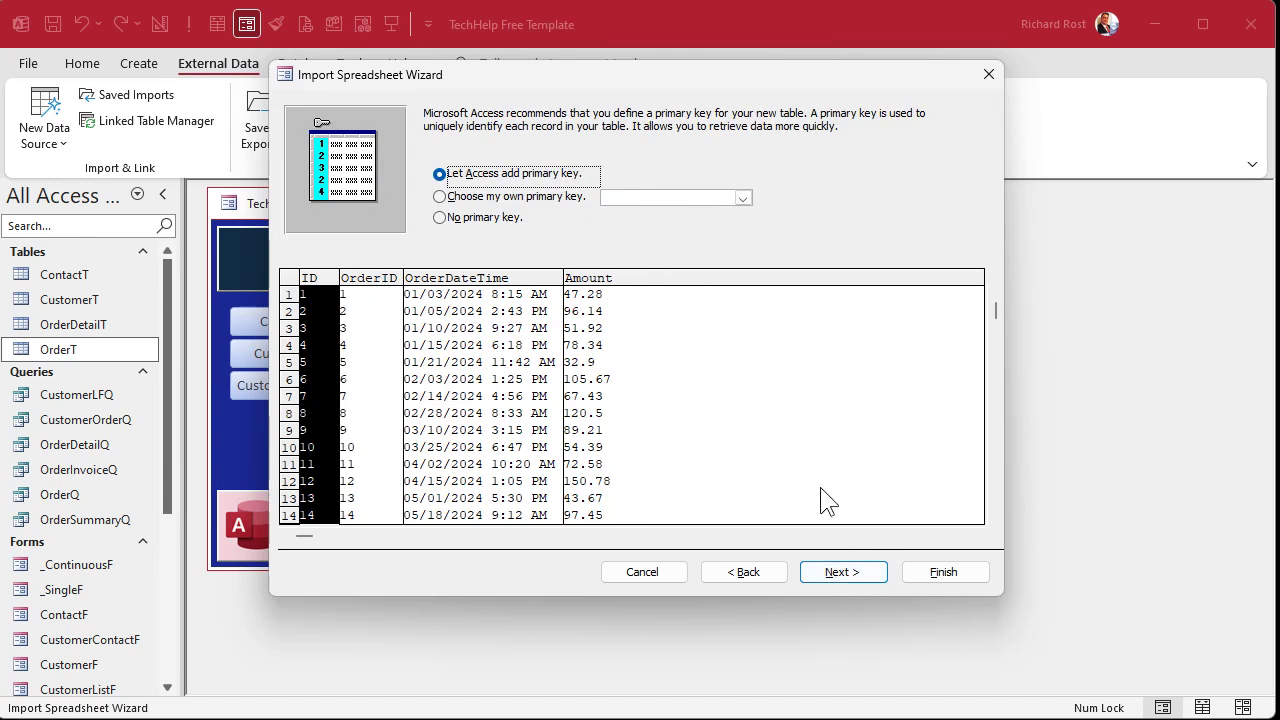
pyautogui.click(482, 222)
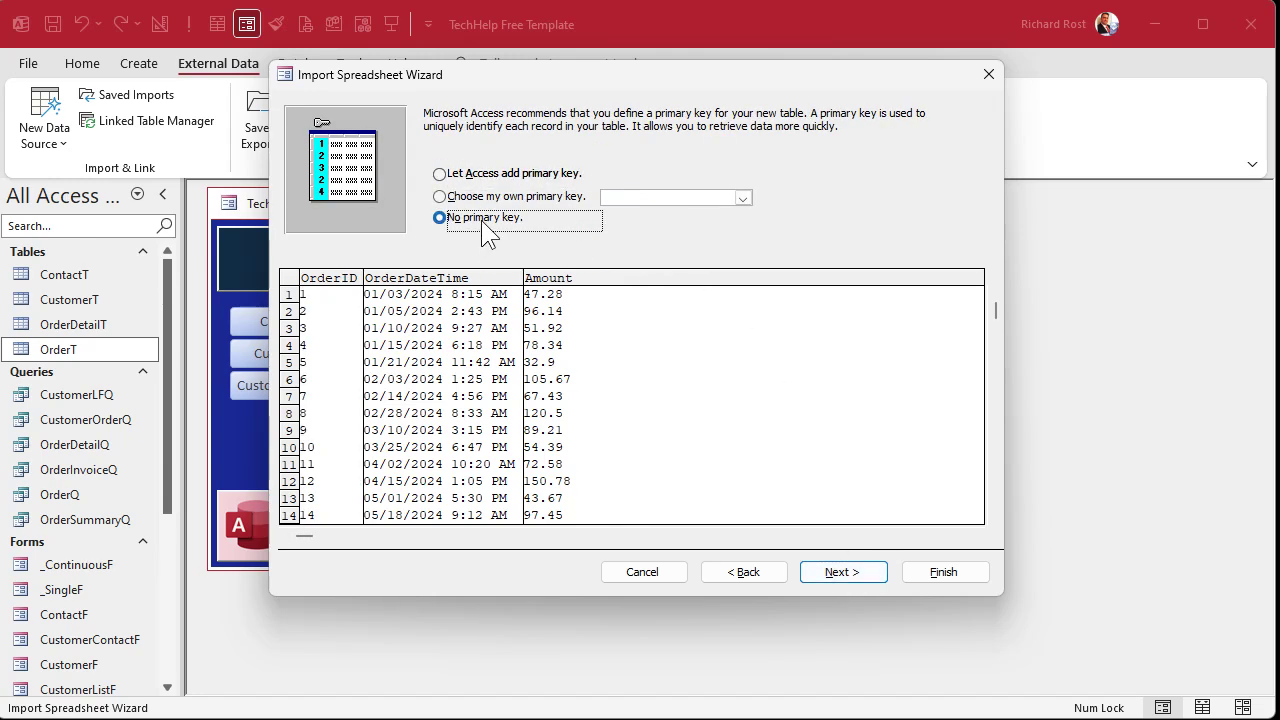
pyautogui.click(847, 577)
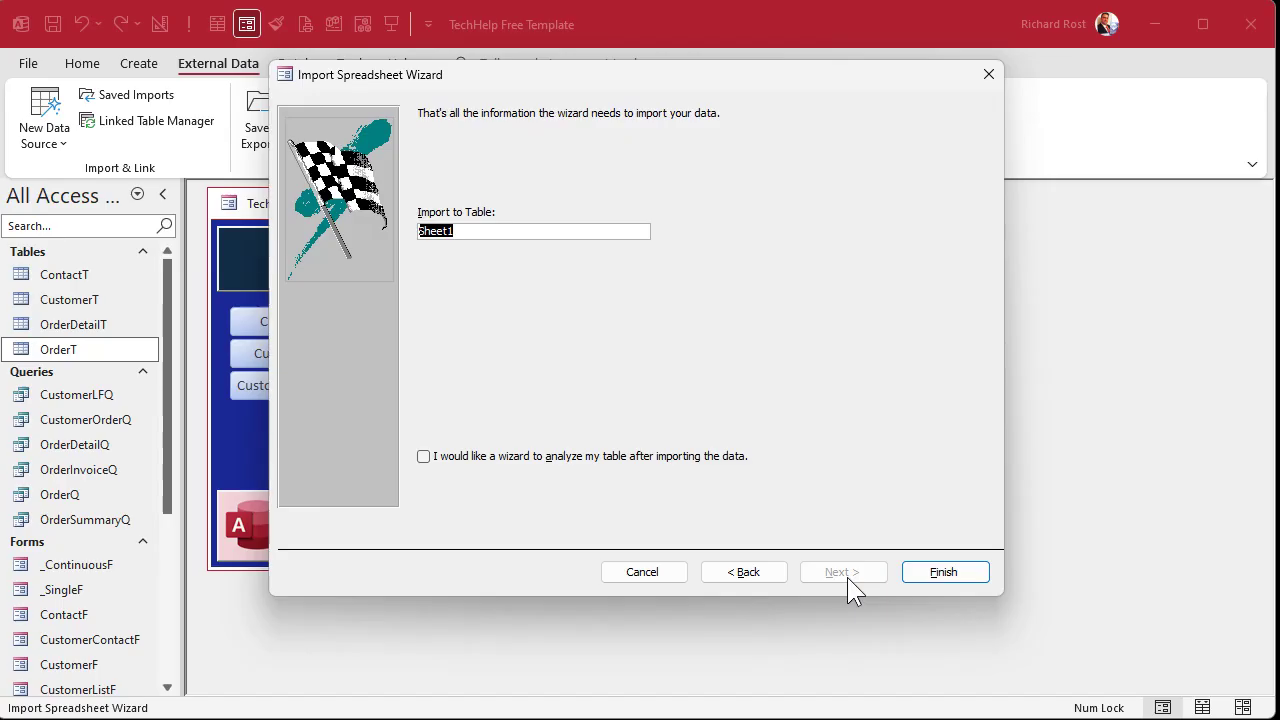
pyautogui.write('ImportT')
pyautogui.click(943, 571)
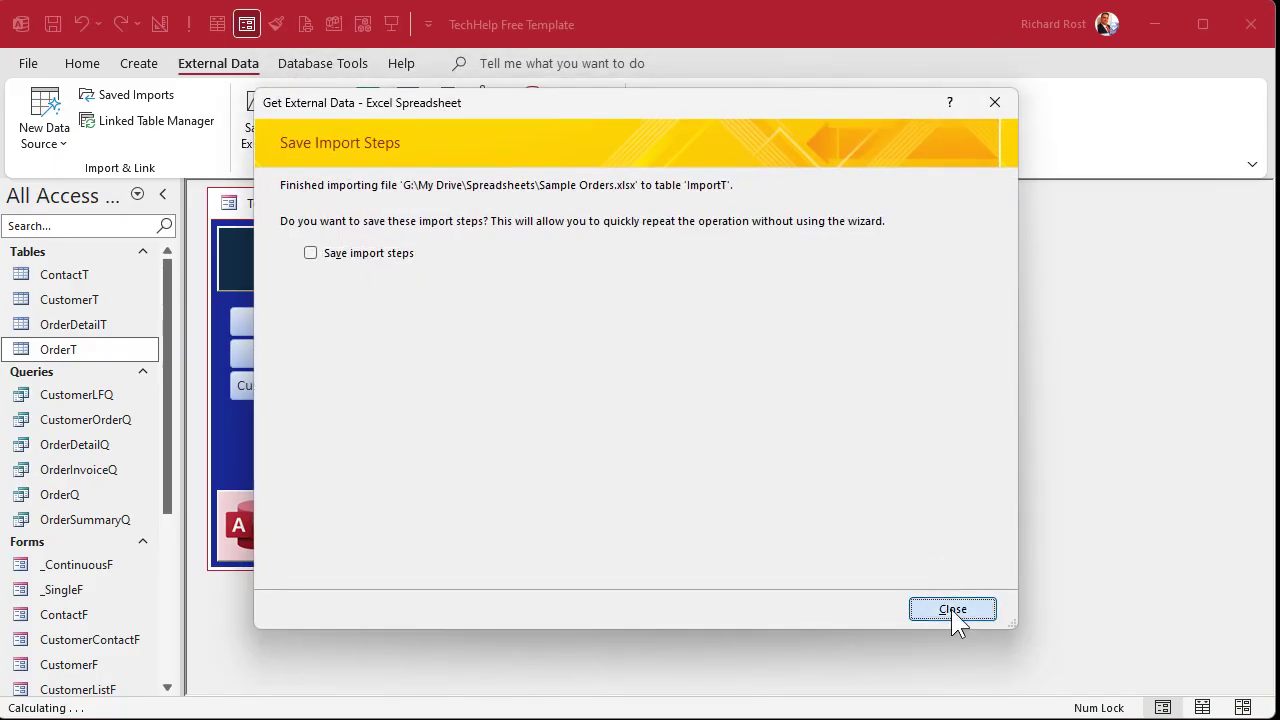
pyautogui.click(951, 609)
pyautogui.click(78, 334)
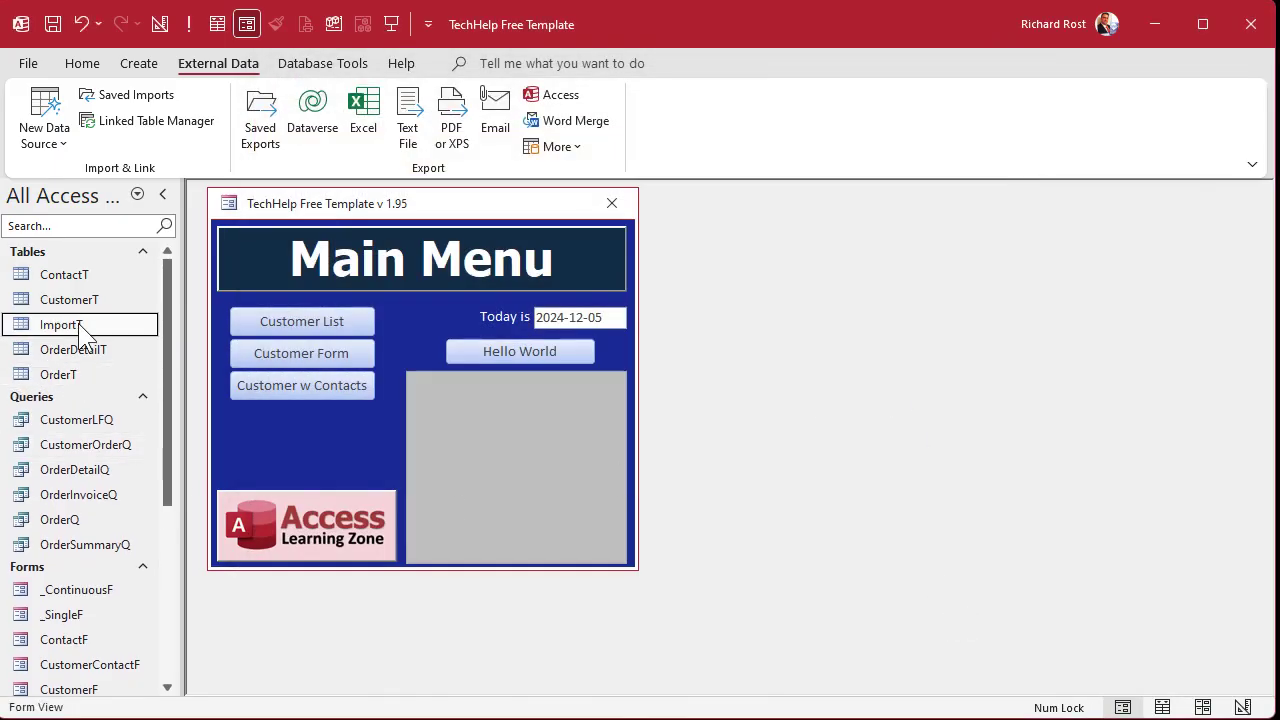
# Widen ImportT's OrderDateTime column to show full date-times and save the layout on close.
pyautogui.doubleClick(80, 334)
pyautogui.moveTo(404, 258); pyautogui.dragTo(472, 258)
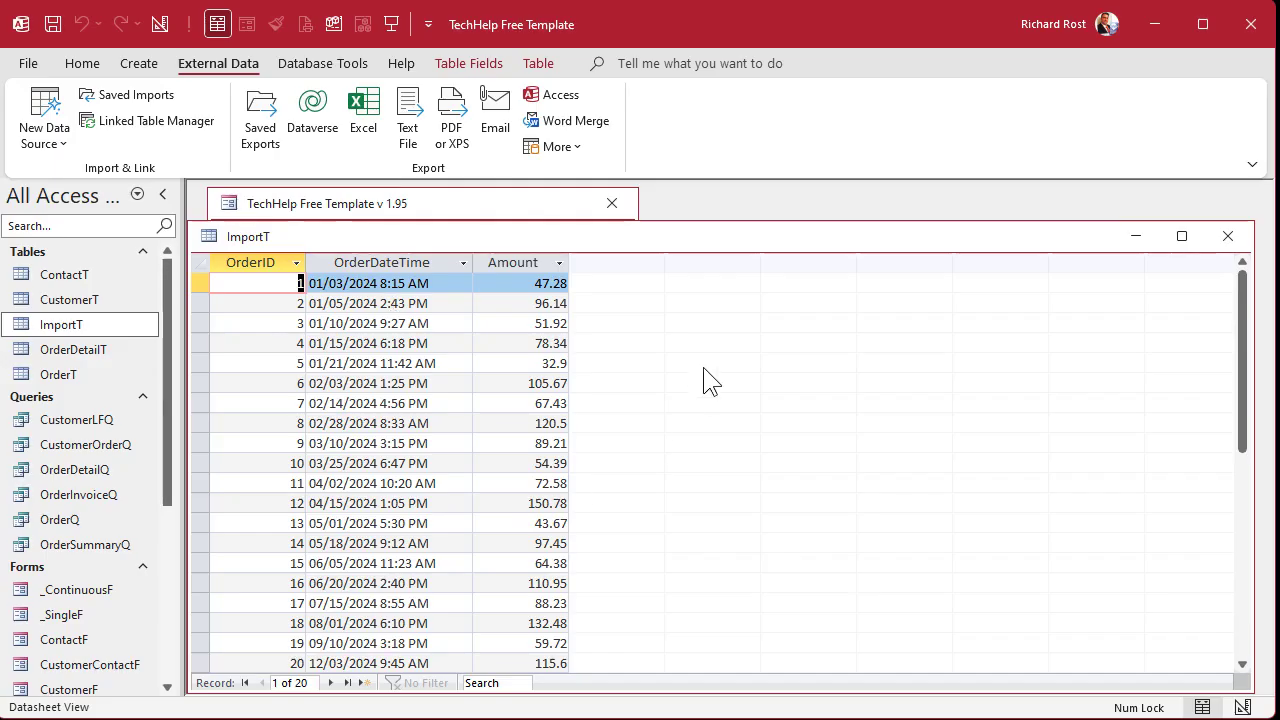
pyautogui.click(1227, 237)
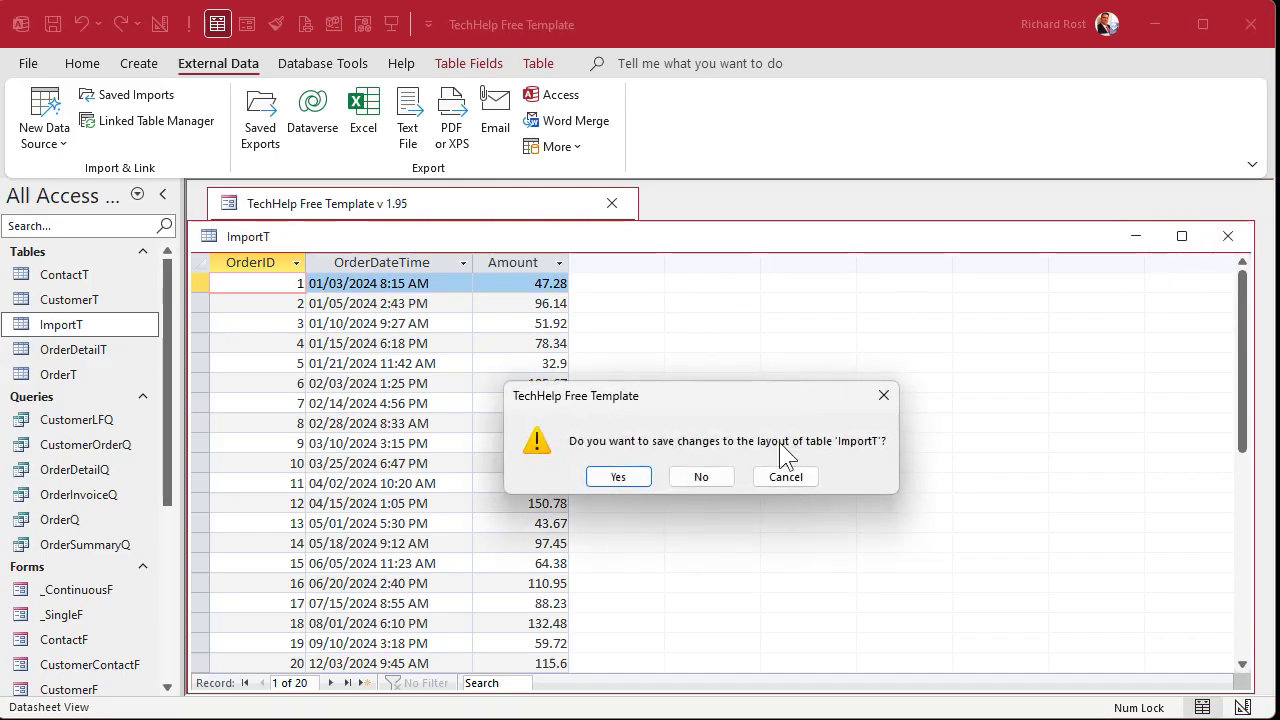
pyautogui.click(634, 470)
pyautogui.click(138, 66)
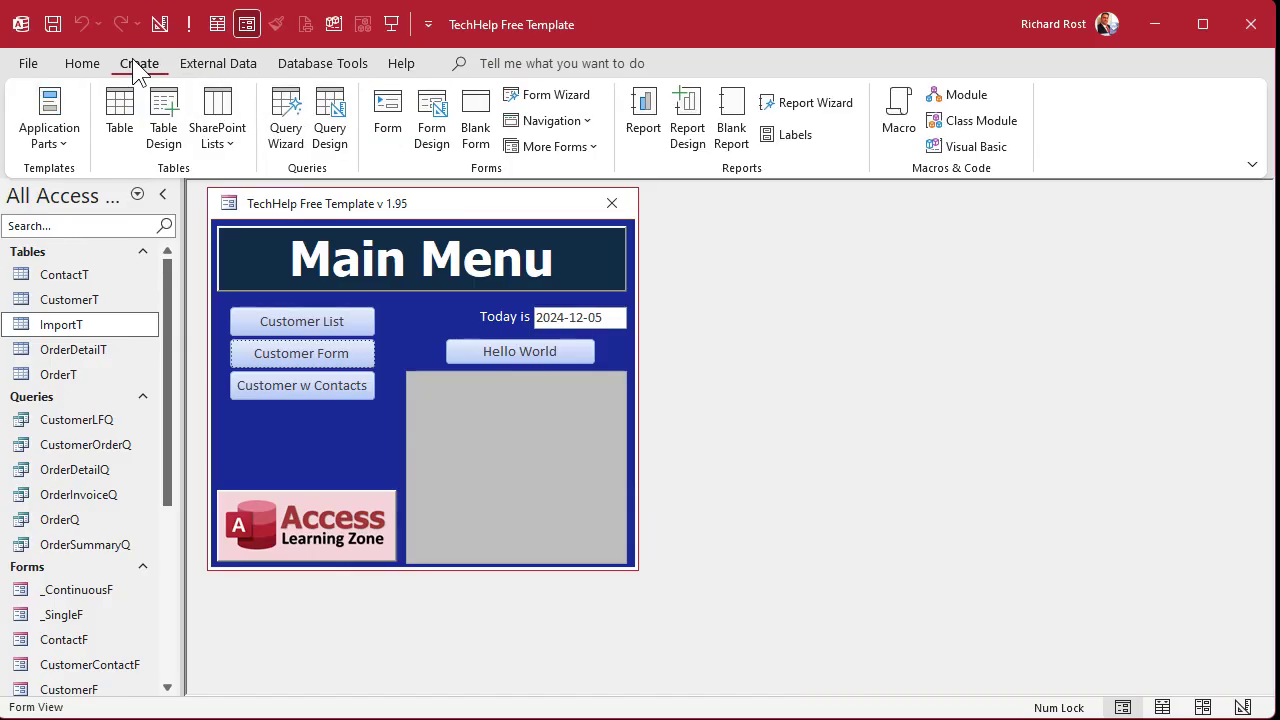
# Create a query design on ImportT with OrderDateTime and preview its results.
pyautogui.click(331, 130)
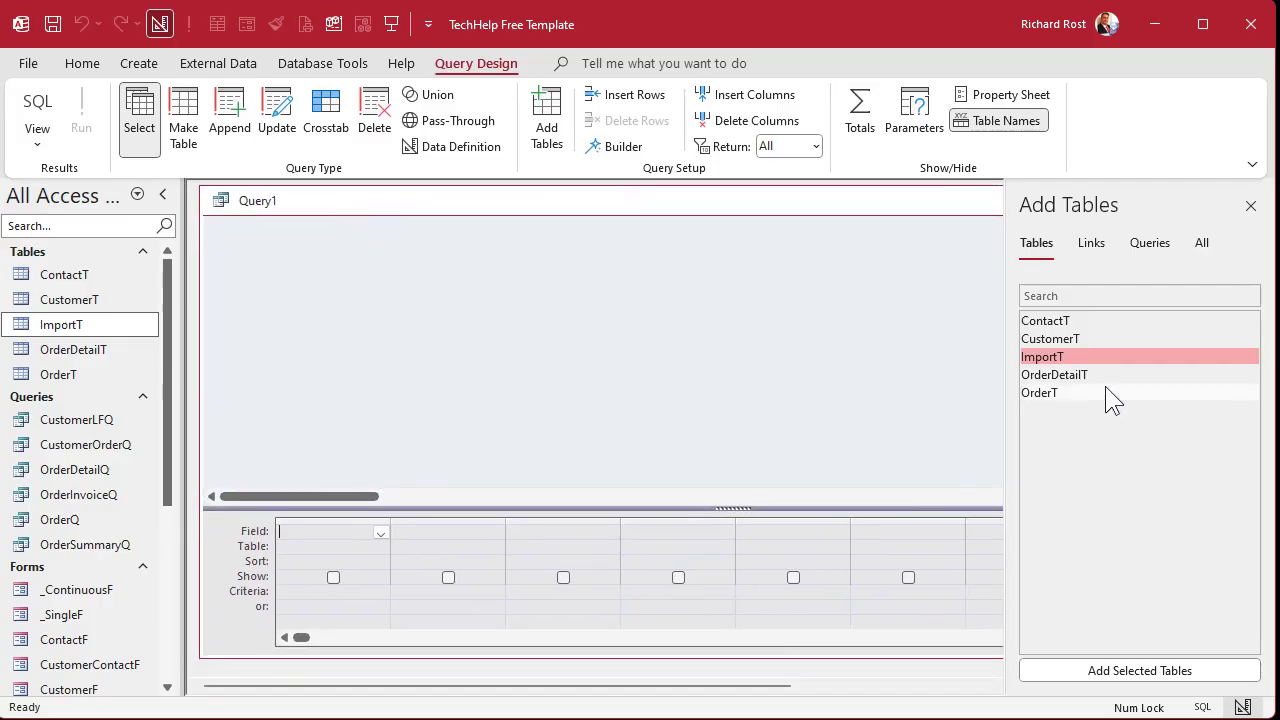
pyautogui.doubleClick(1121, 356)
pyautogui.click(1250, 205)
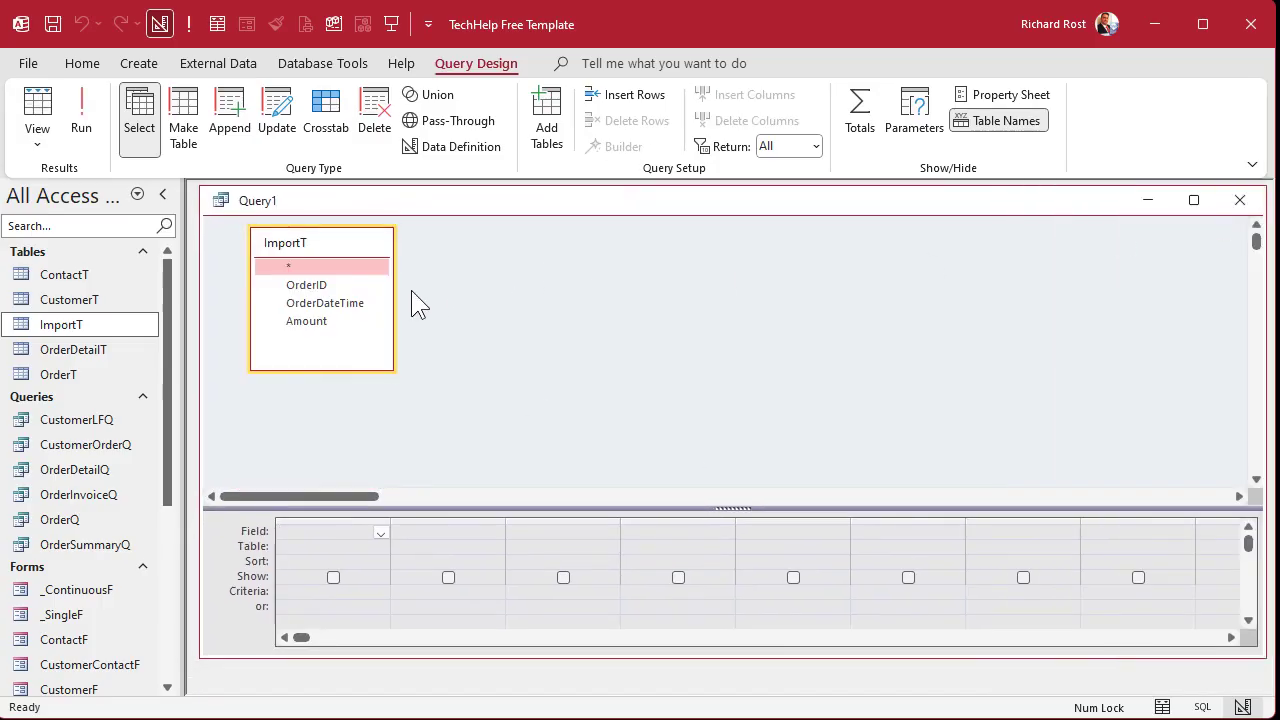
pyautogui.doubleClick(348, 313)
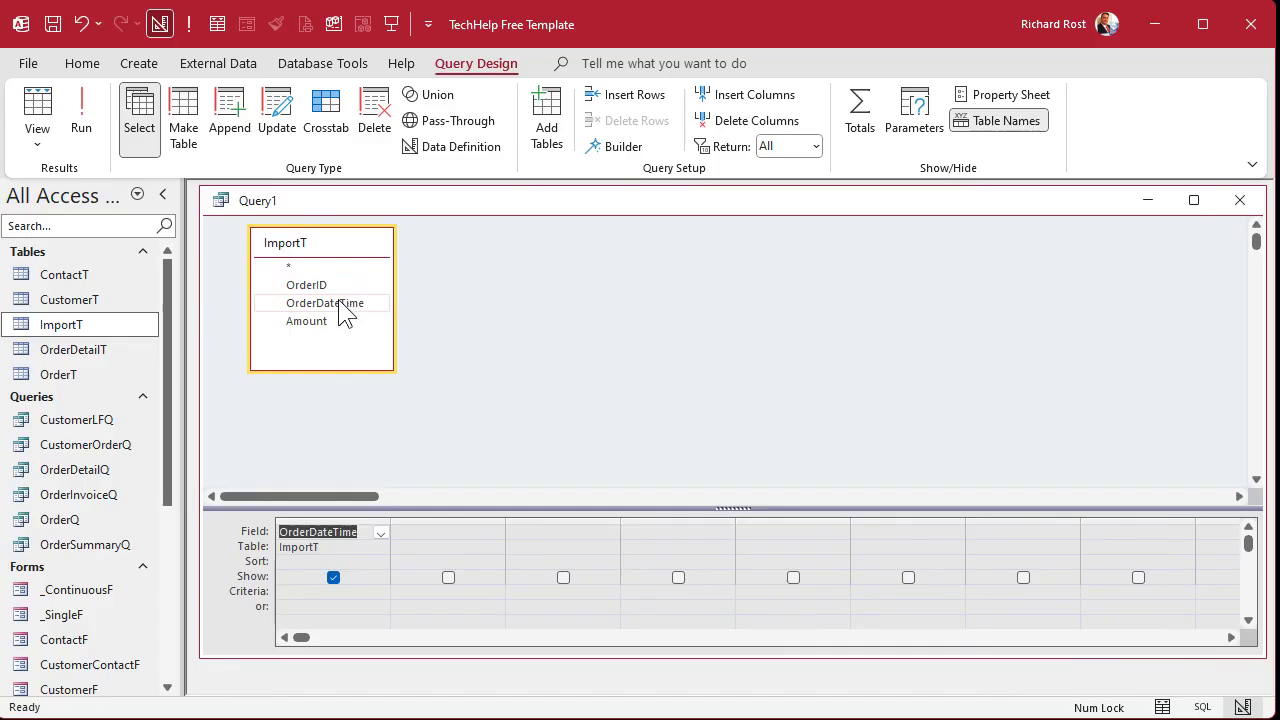
pyautogui.click(82, 120)
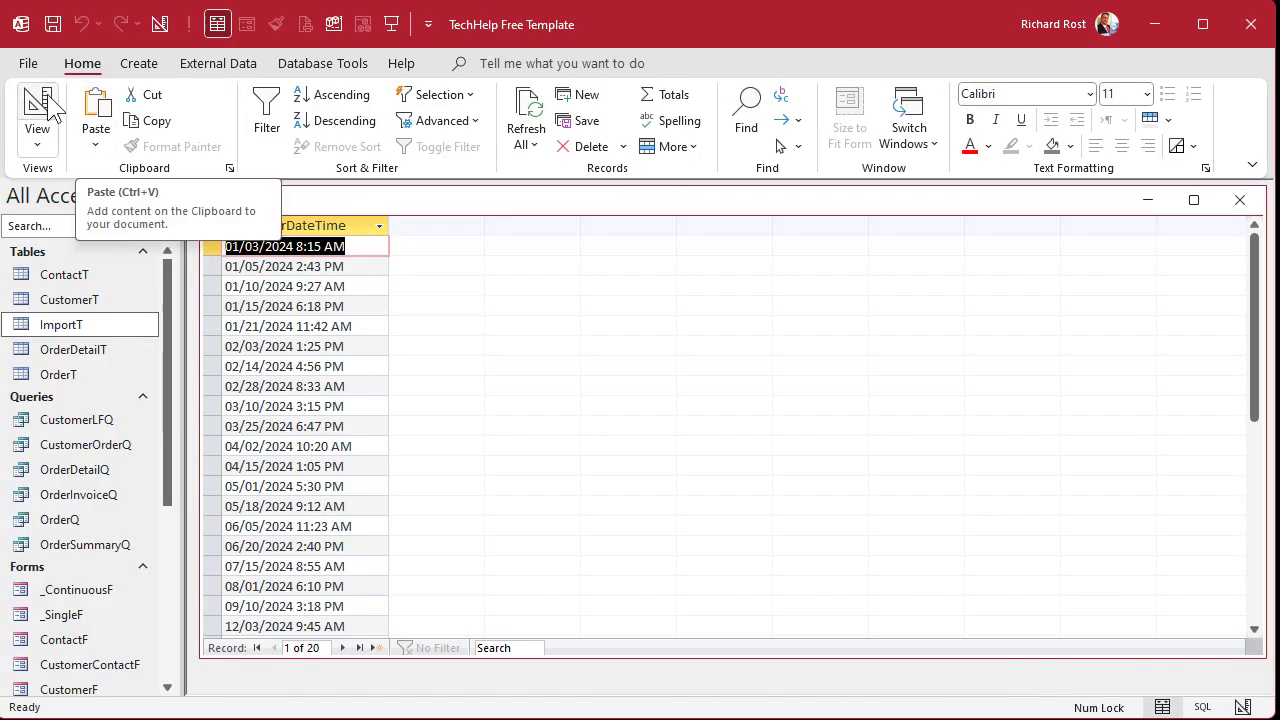
pyautogui.click(37, 110)
# Start a second calculated column named DateOnly: in the query grid.
pyautogui.moveTo(505, 519); pyautogui.dragTo(606, 502)
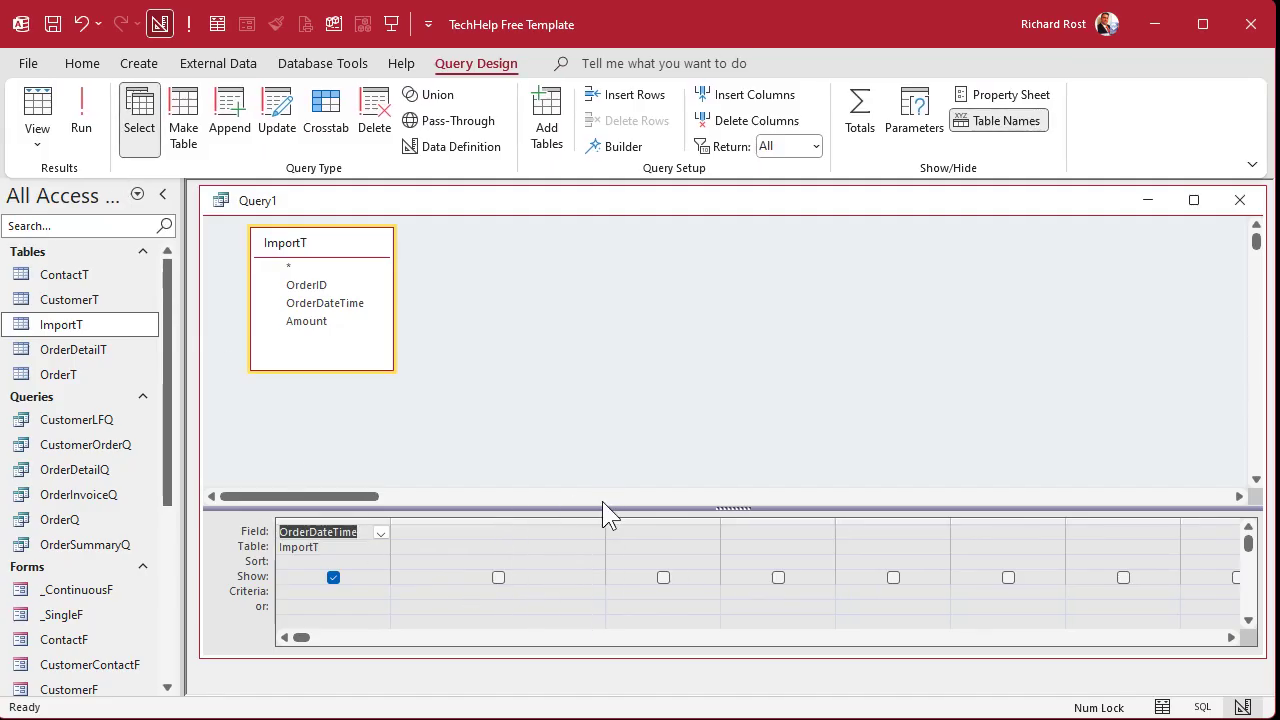
pyautogui.click(480, 527)
pyautogui.write('DateOnly')
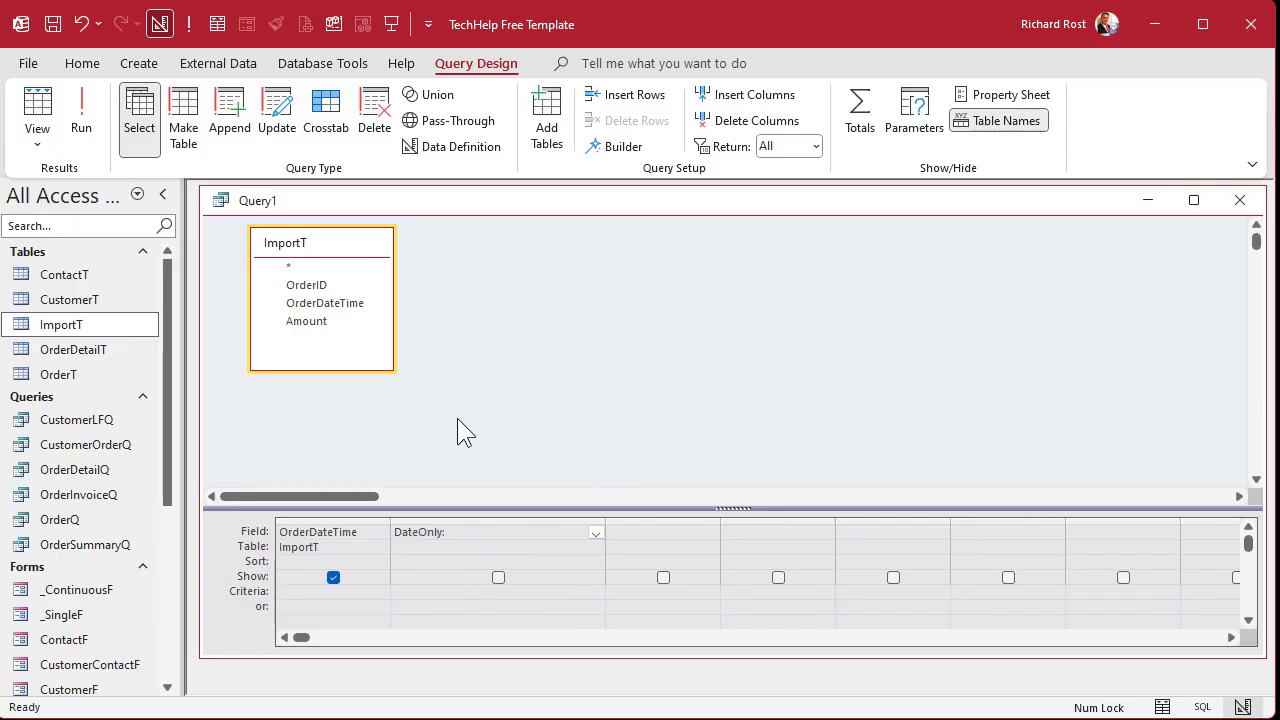
pyautogui.write(':')
pyautogui.hotkey('shift', 'F2')
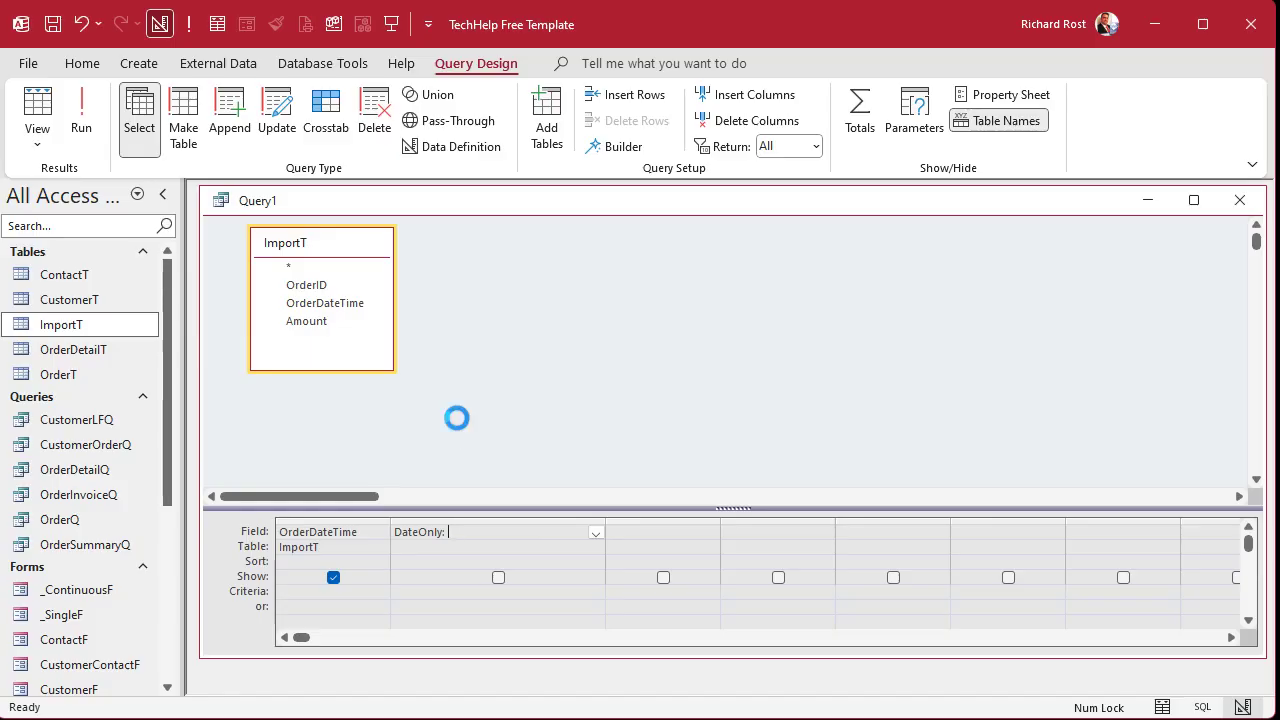
# Enter DateOnly: DateValue(OrderDateTime) in the Zoom box and confirm it into the grid.
pyautogui.click(239, 165)
pyautogui.write('D')
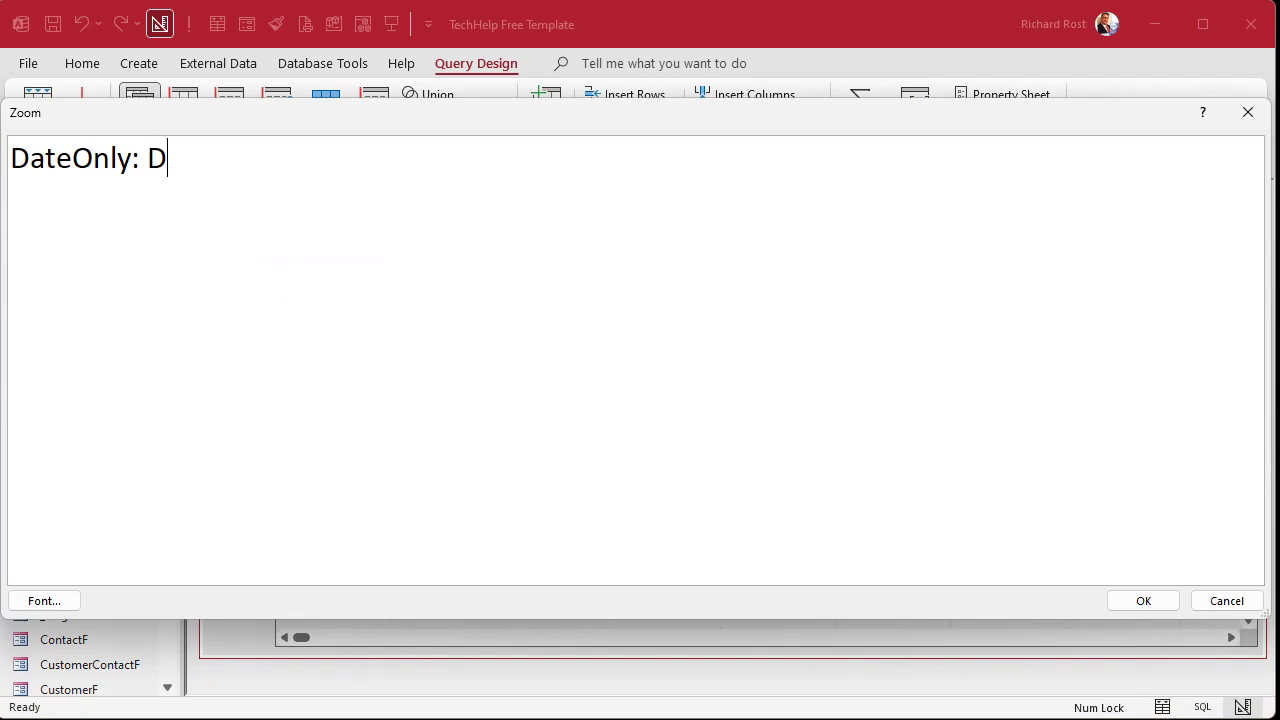
pyautogui.write('ateValue(')
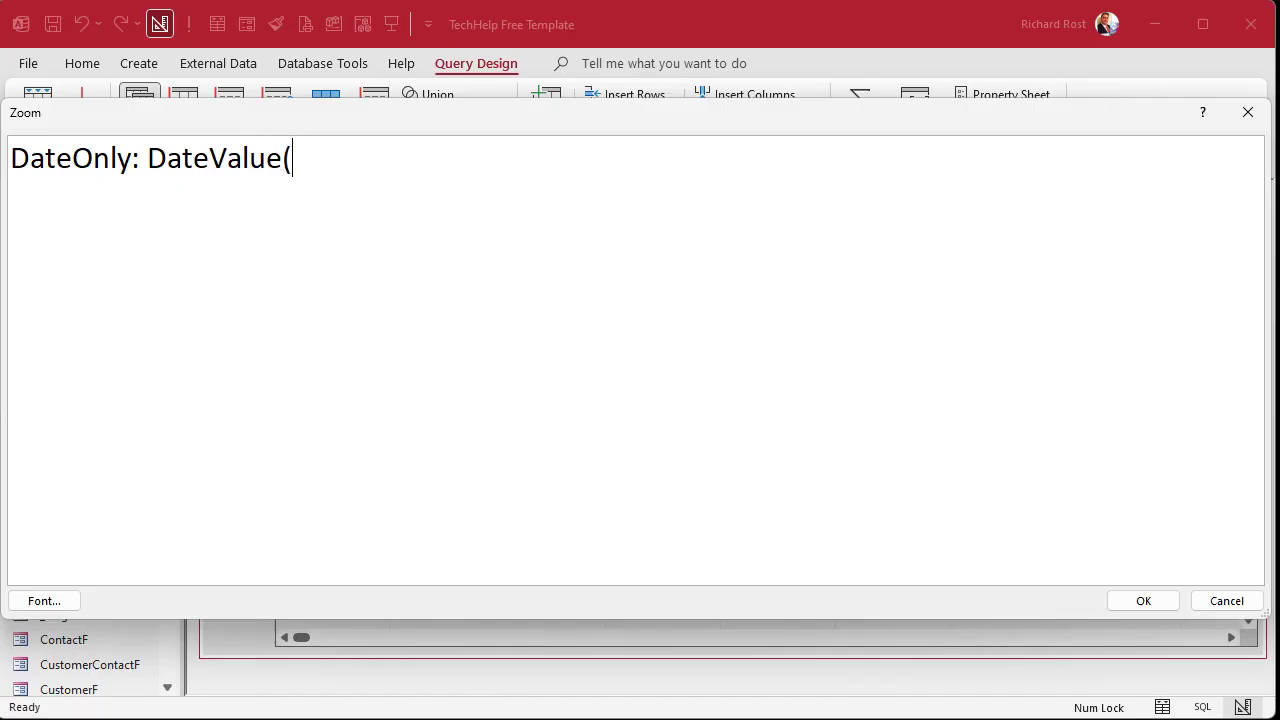
pyautogui.write('OrderDateTime)')
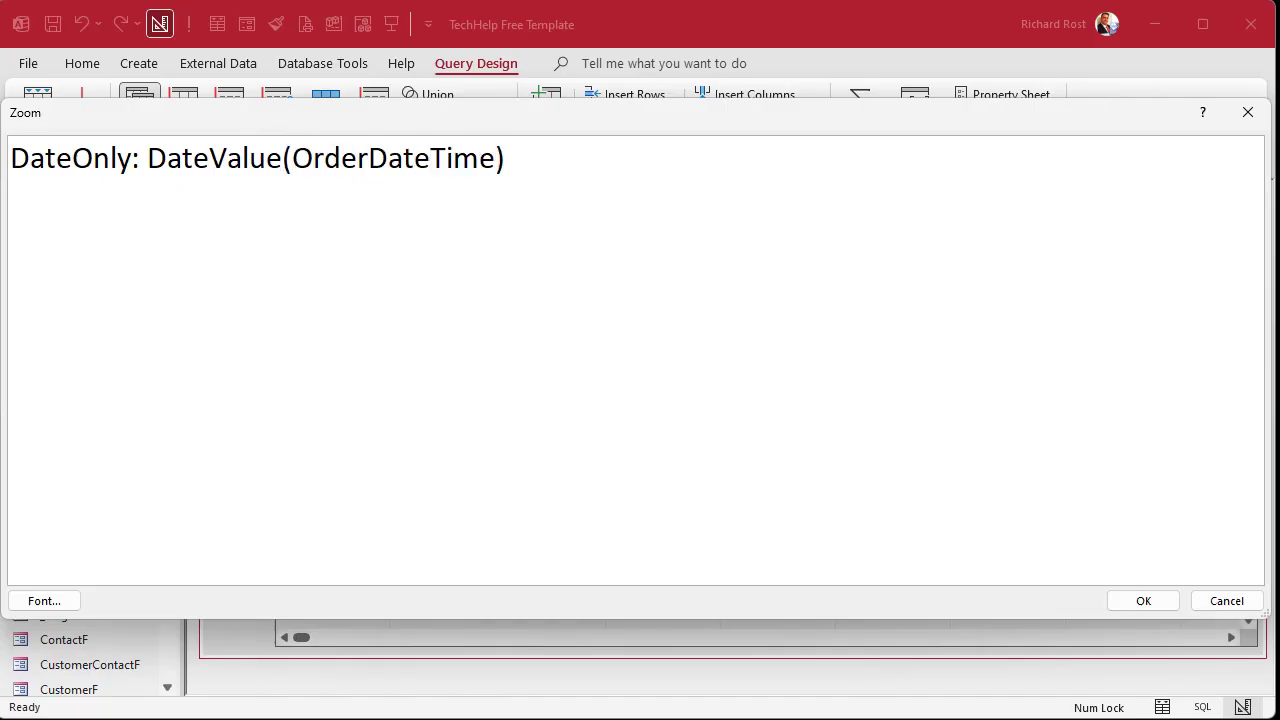
pyautogui.moveTo(1247, 618); pyautogui.dragTo(986, 423)
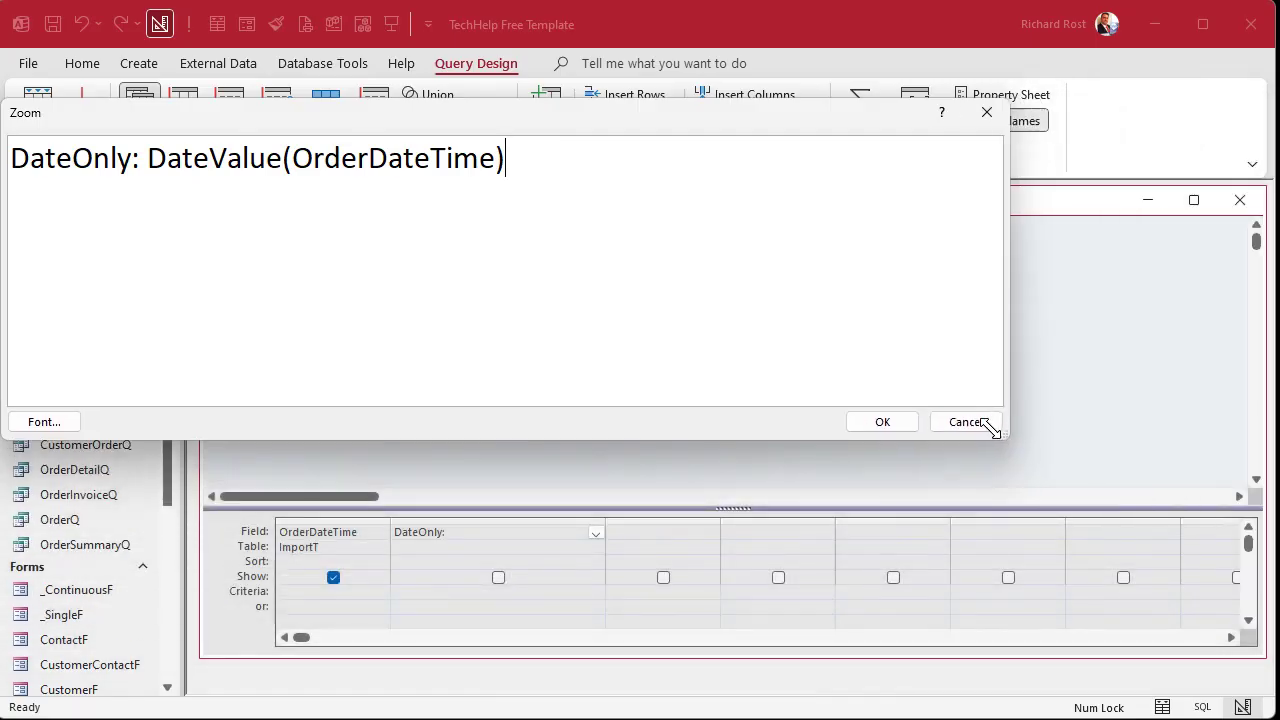
pyautogui.moveTo(721, 129); pyautogui.dragTo(829, 156)
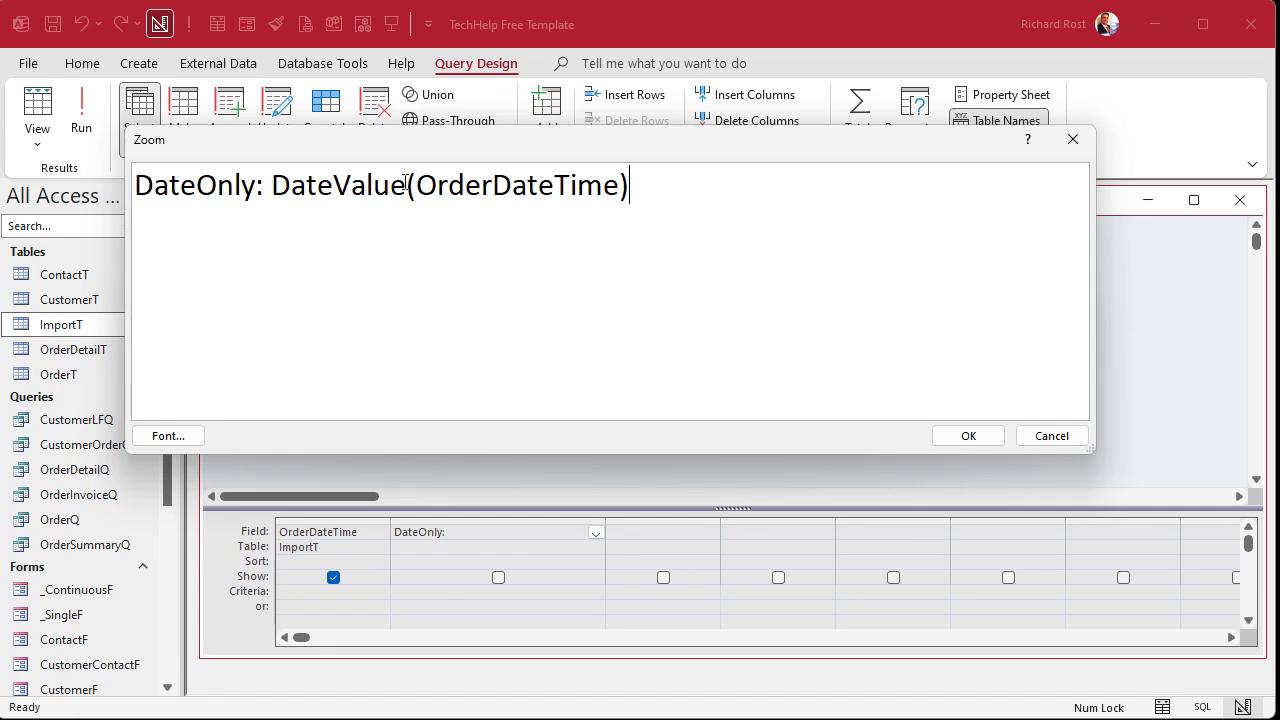
pyautogui.click(968, 436)
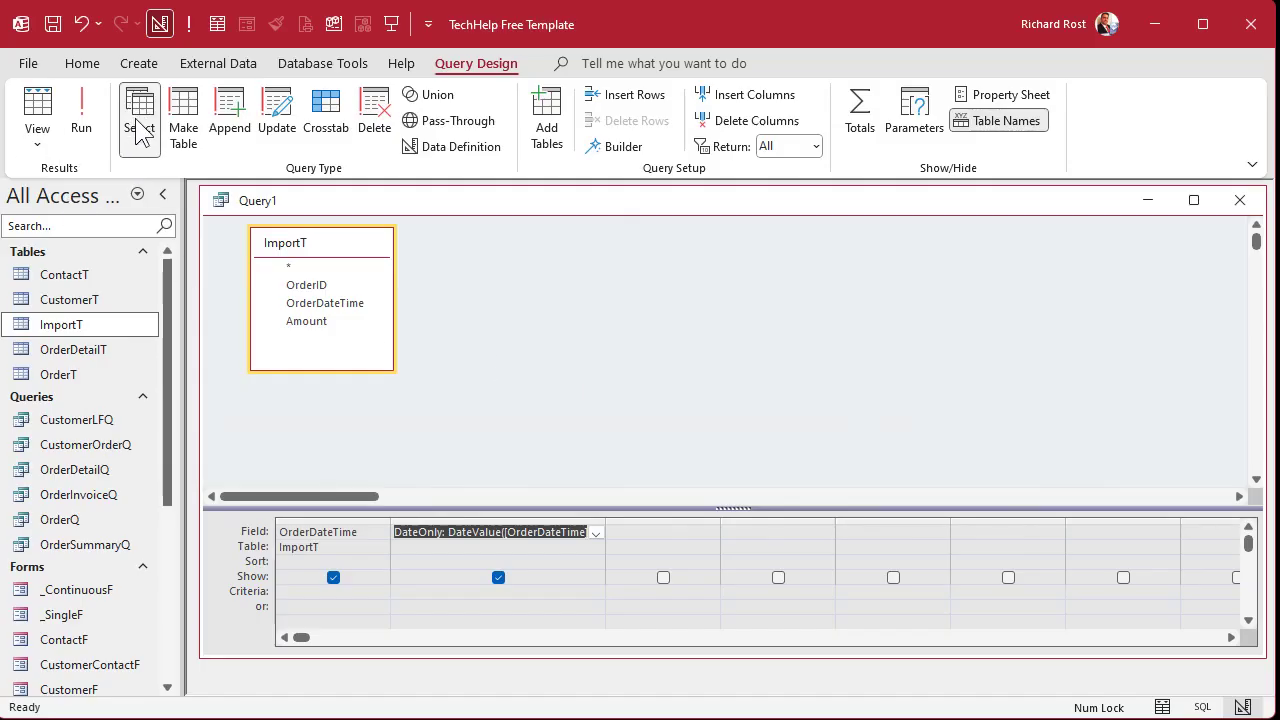
pyautogui.click(76, 112)
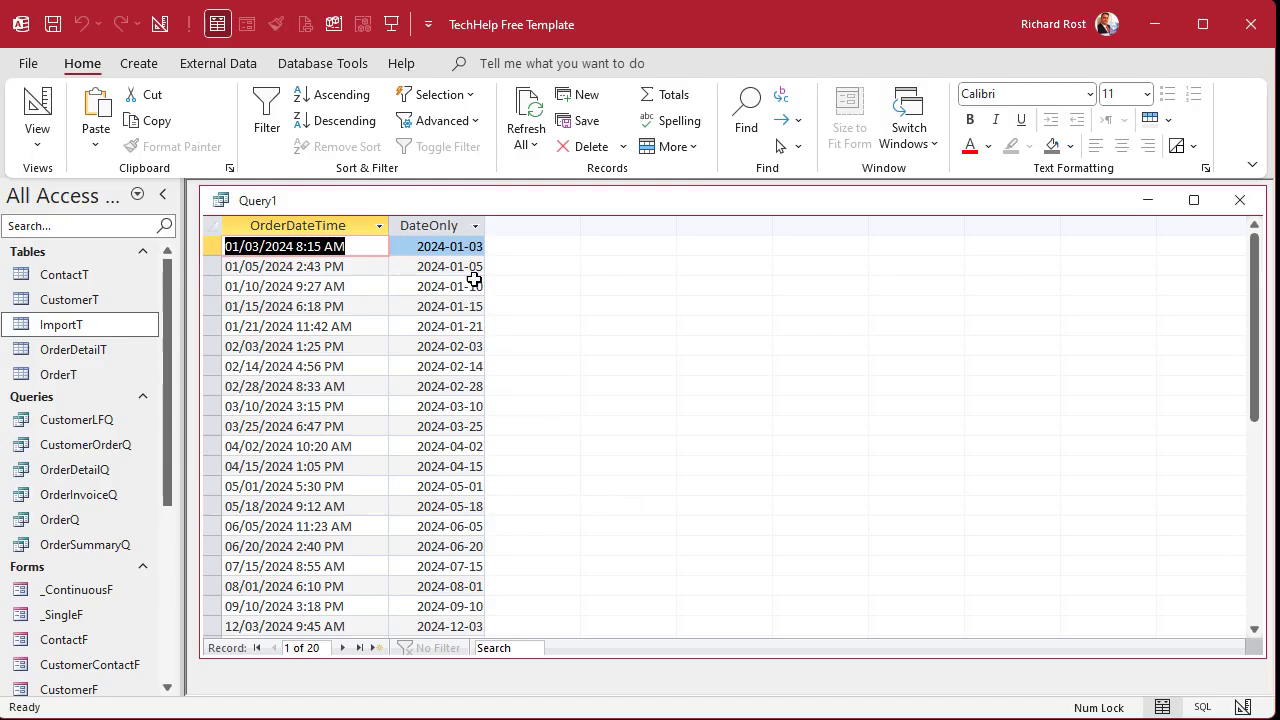
pyautogui.click(452, 228)
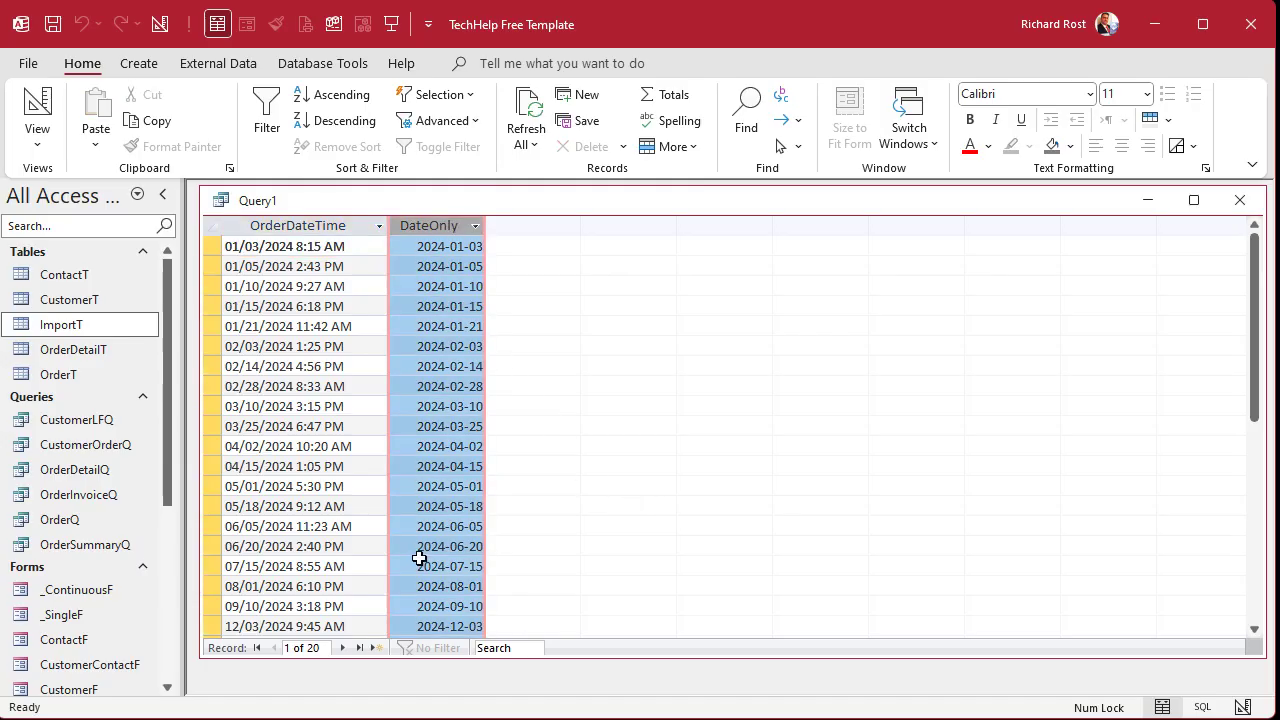
pyautogui.click(316, 228)
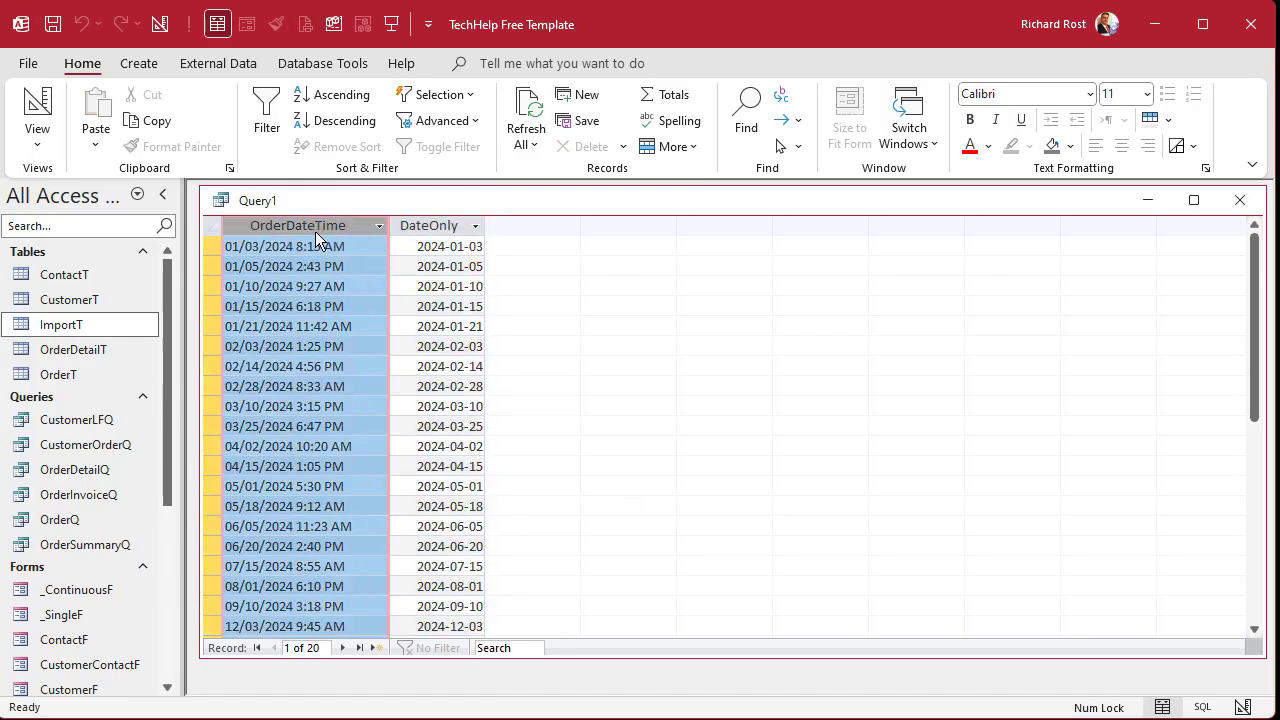
pyautogui.click(438, 230)
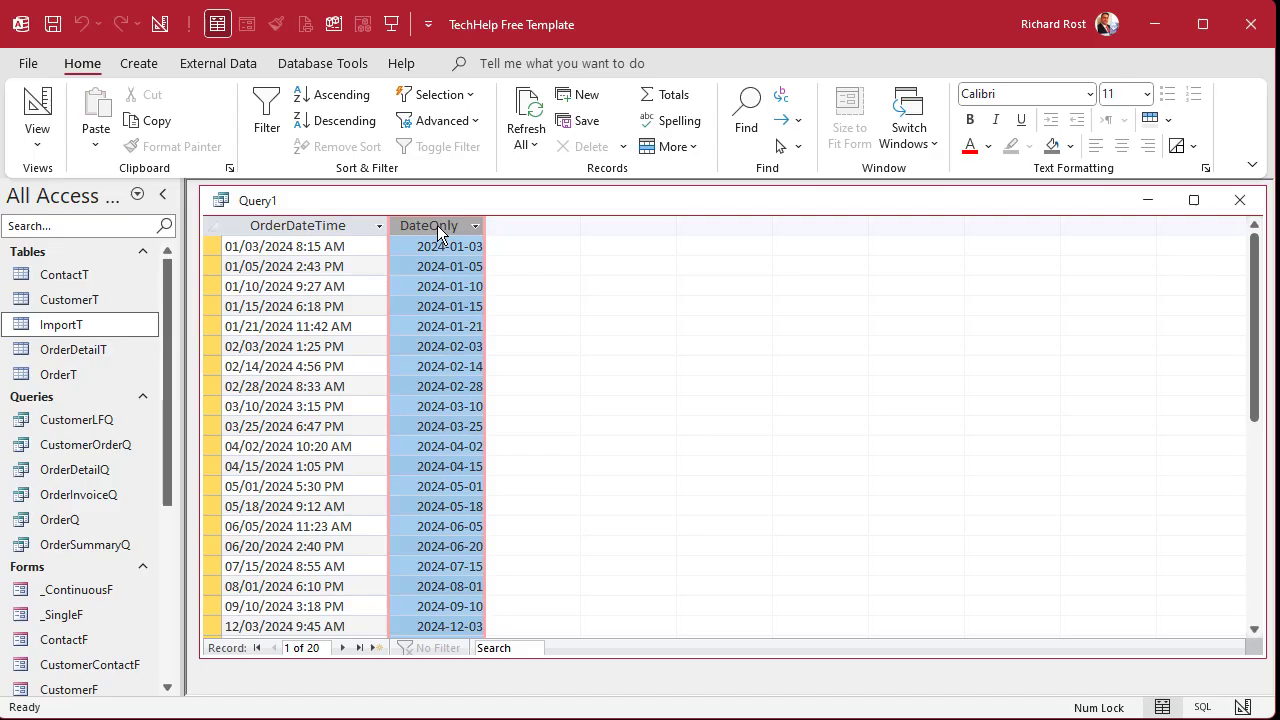
pyautogui.click(40, 112)
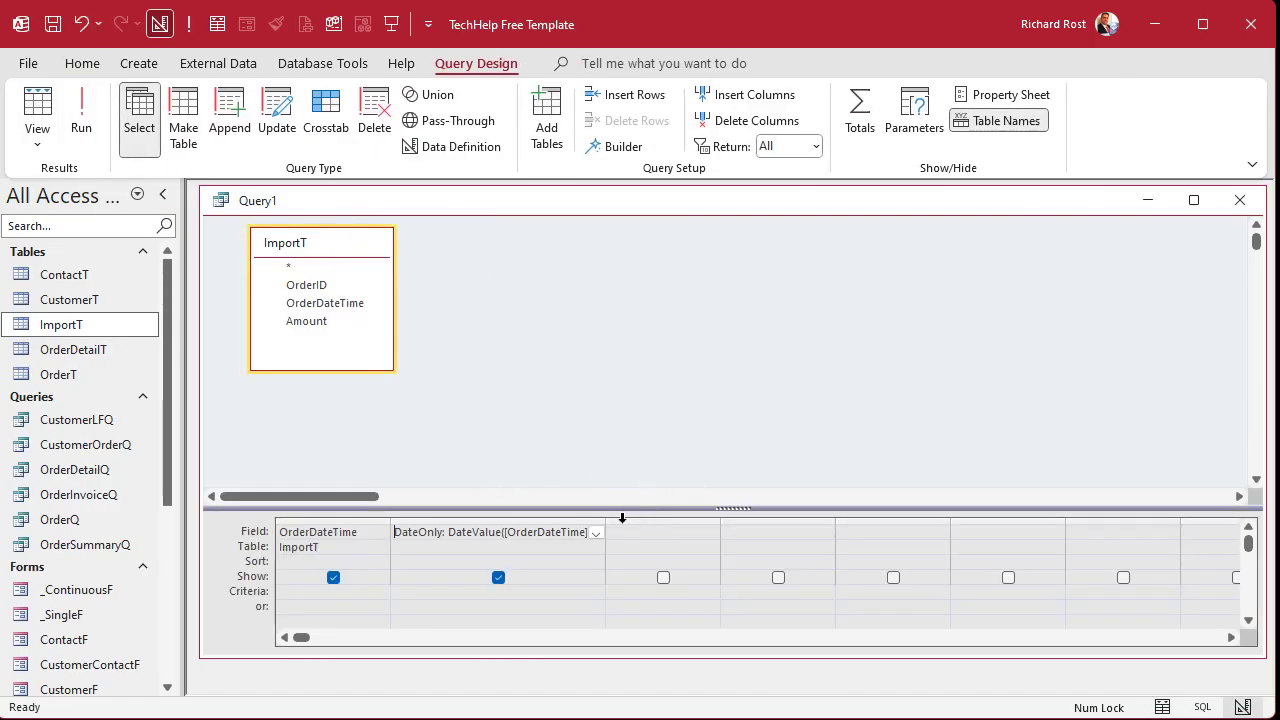
# Remove the DateOnly calculated column's expression and alias from the query grid.
pyautogui.moveTo(607, 520); pyautogui.dragTo(654, 520)
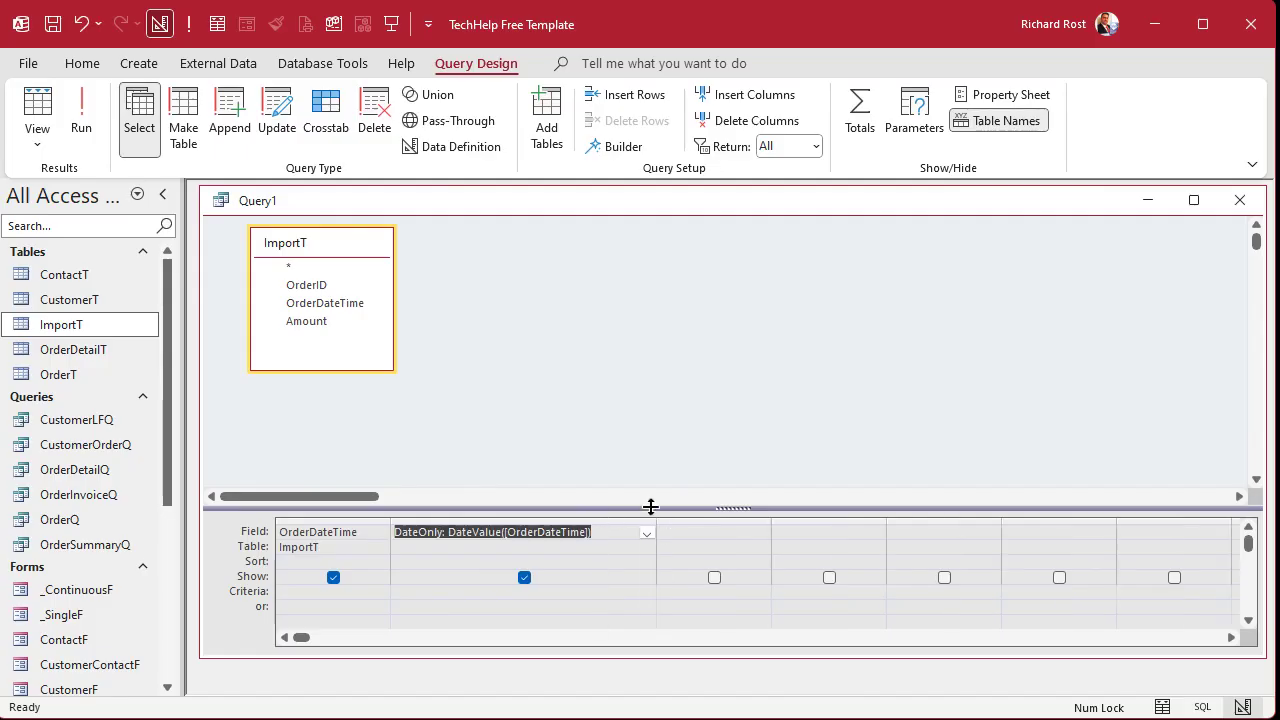
pyautogui.click(461, 532)
pyautogui.moveTo(448, 532); pyautogui.dragTo(618, 533)
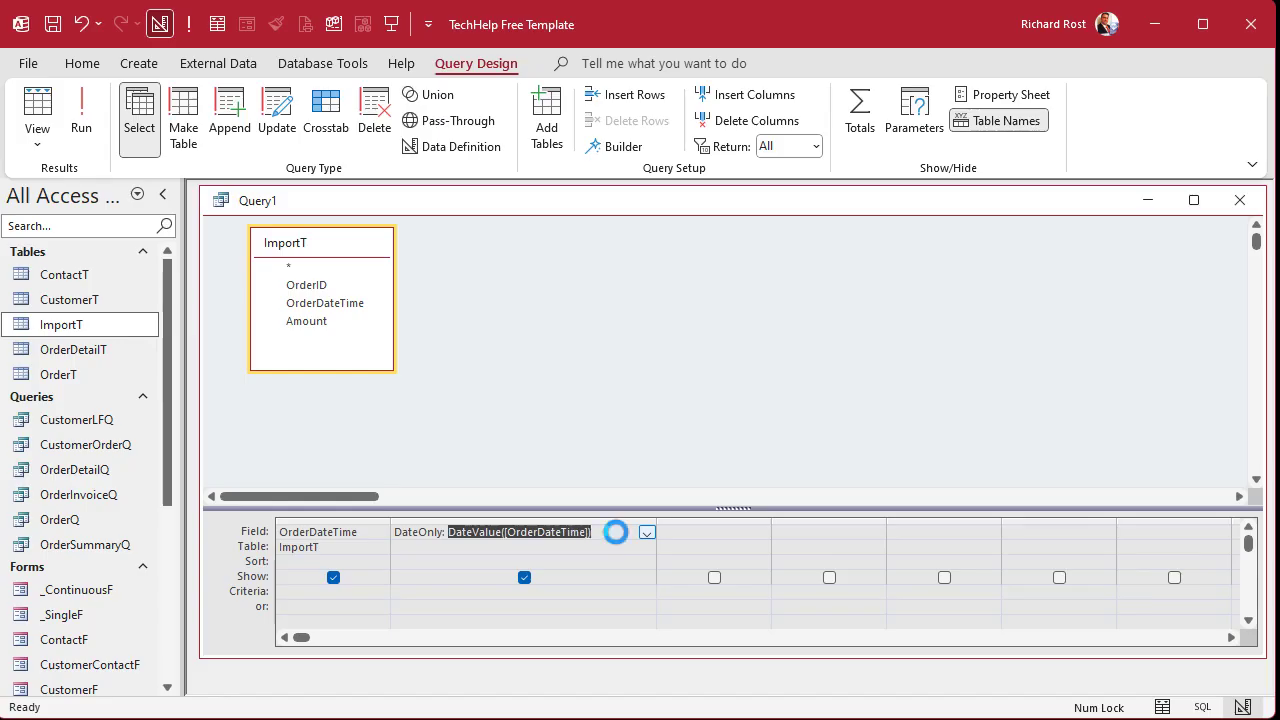
pyautogui.press('Delete')
pyautogui.press('BackSpace')
pyautogui.press('BackSpace')
pyautogui.press('BackSpace')
pyautogui.press('BackSpace')
pyautogui.press('BackSpace')
pyautogui.press('BackSpace')
pyautogui.press('BackSpace')
pyautogui.press('BackSpace')
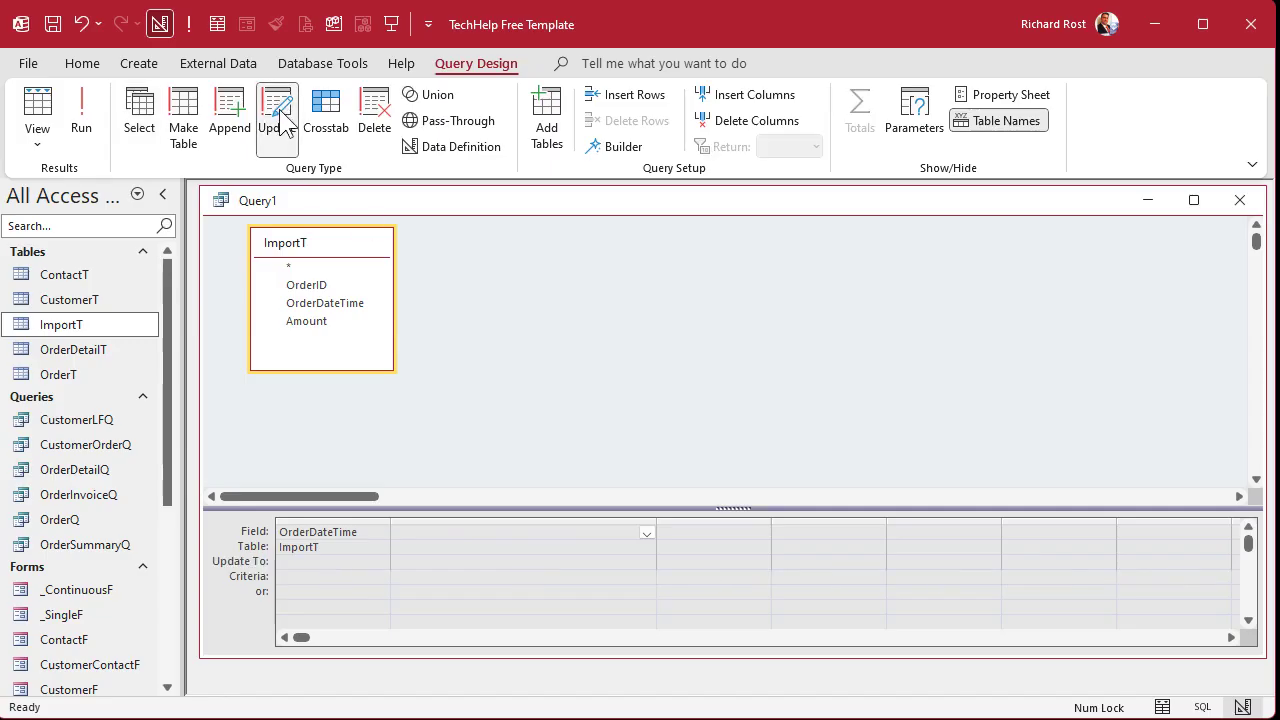
# Set OrderDateTime's update value to DateValue([OrderDateTime]), then open ImportT to check dates.
pyautogui.click(328, 564)
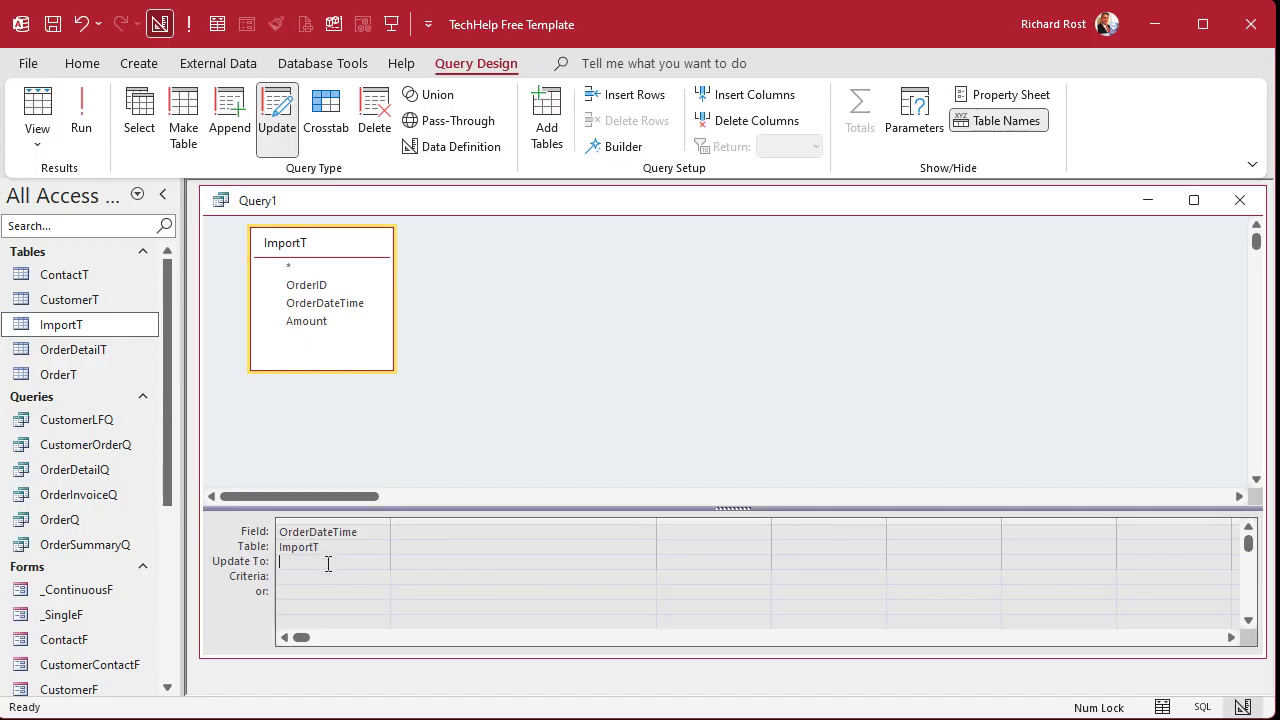
pyautogui.write('[OrderDateTime]')
pyautogui.press('Home')
pyautogui.write('DateValue(')
pyautogui.moveTo(393, 521); pyautogui.dragTo(447, 520)
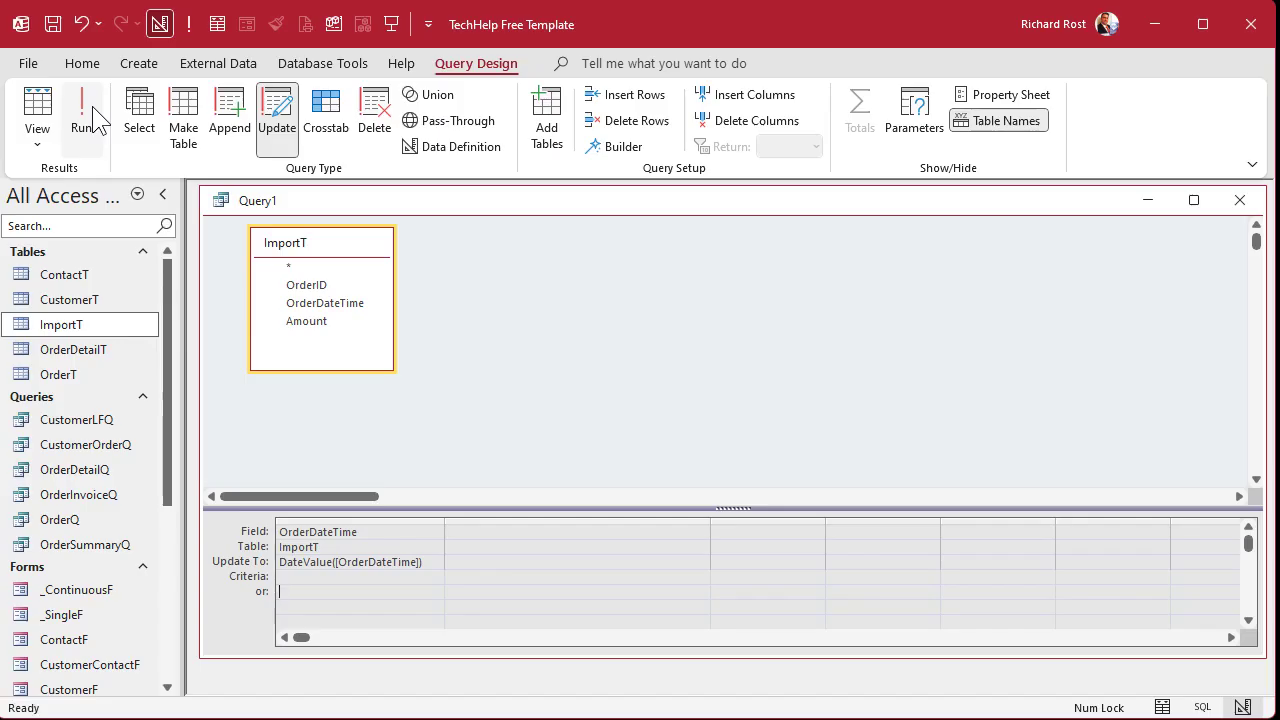
pyautogui.doubleClick(80, 330)
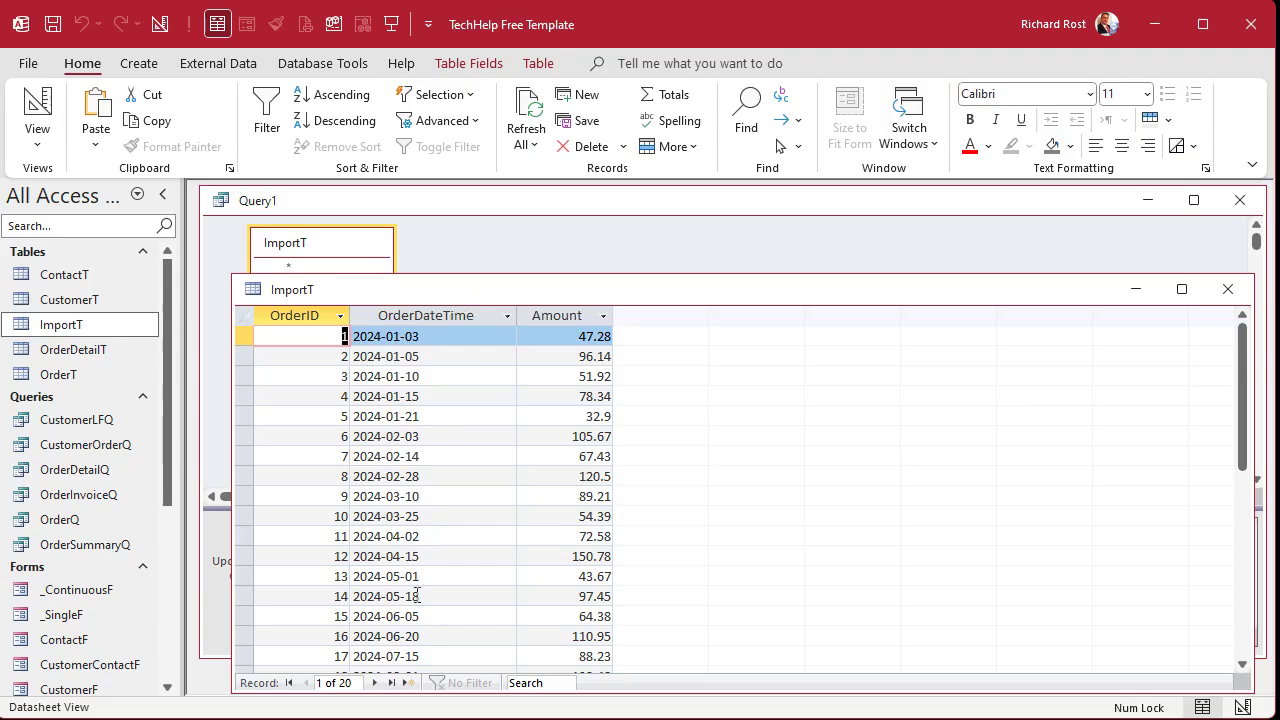
# Close ImportT, save the query as UpdateImportQ, and close the query.
pyautogui.click(1228, 289)
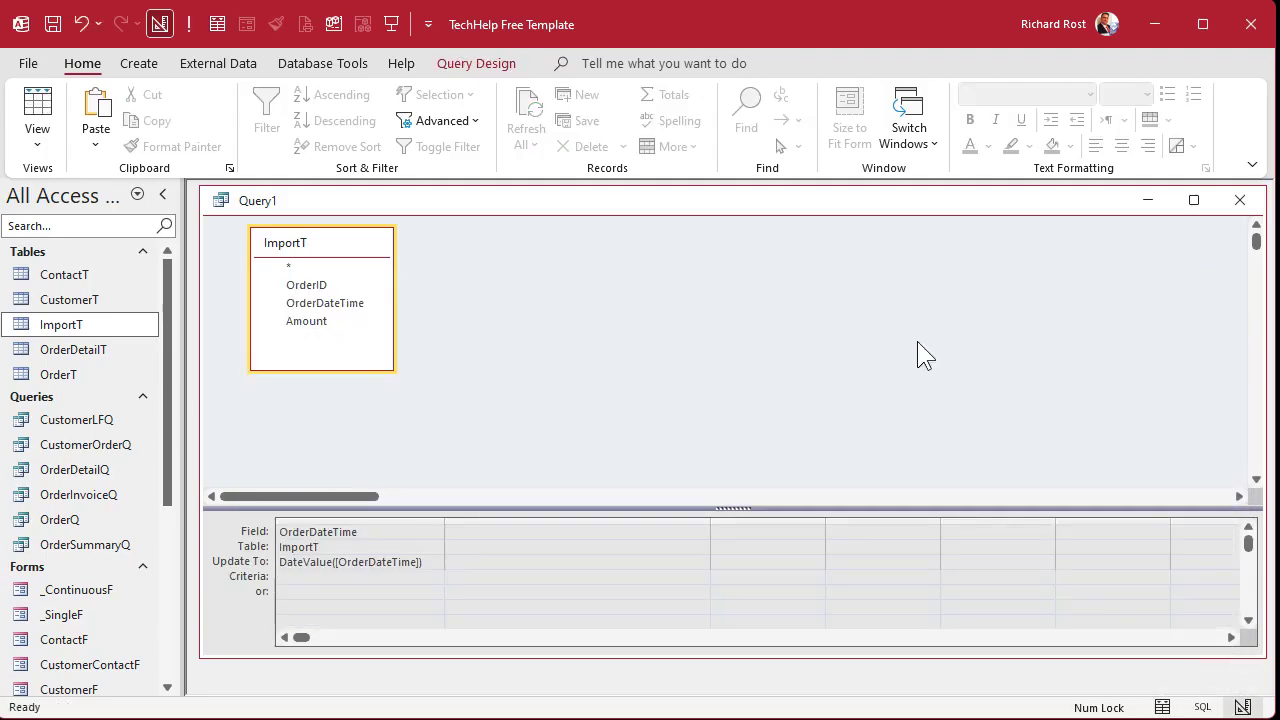
pyautogui.hotkey('ctrl', 's')
pyautogui.write('UpdateImportQ')
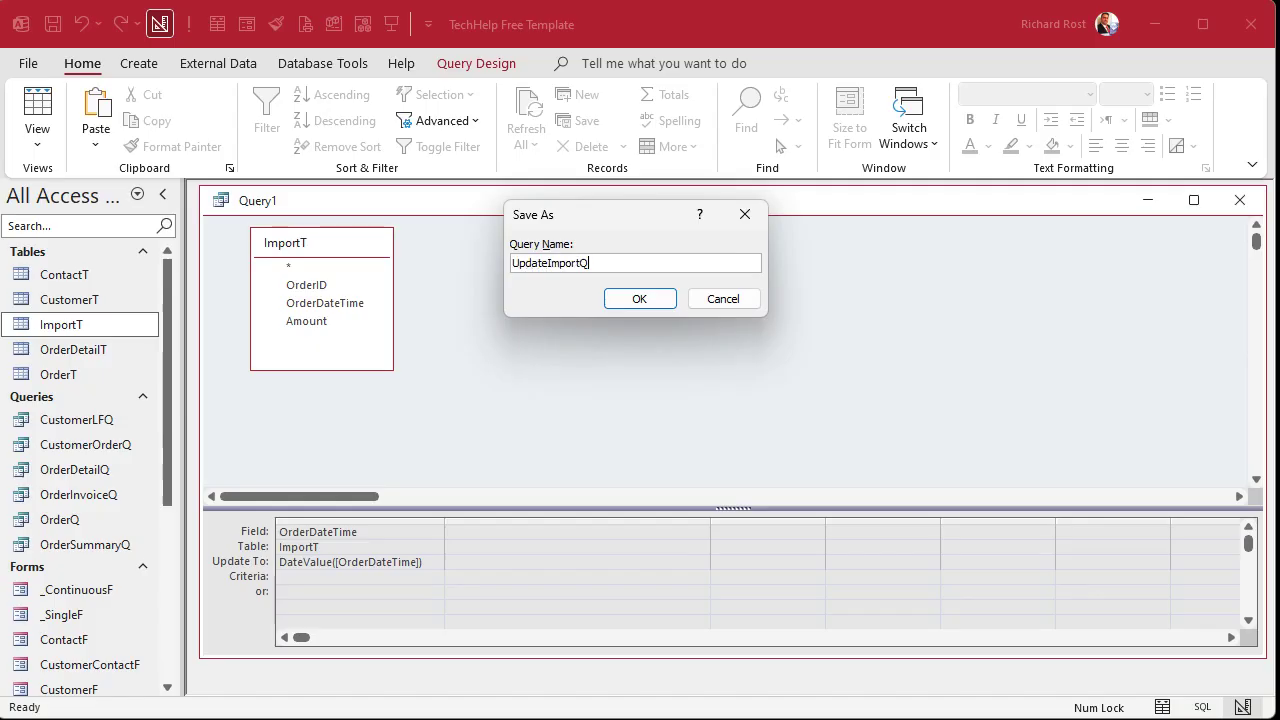
pyautogui.press('Return')
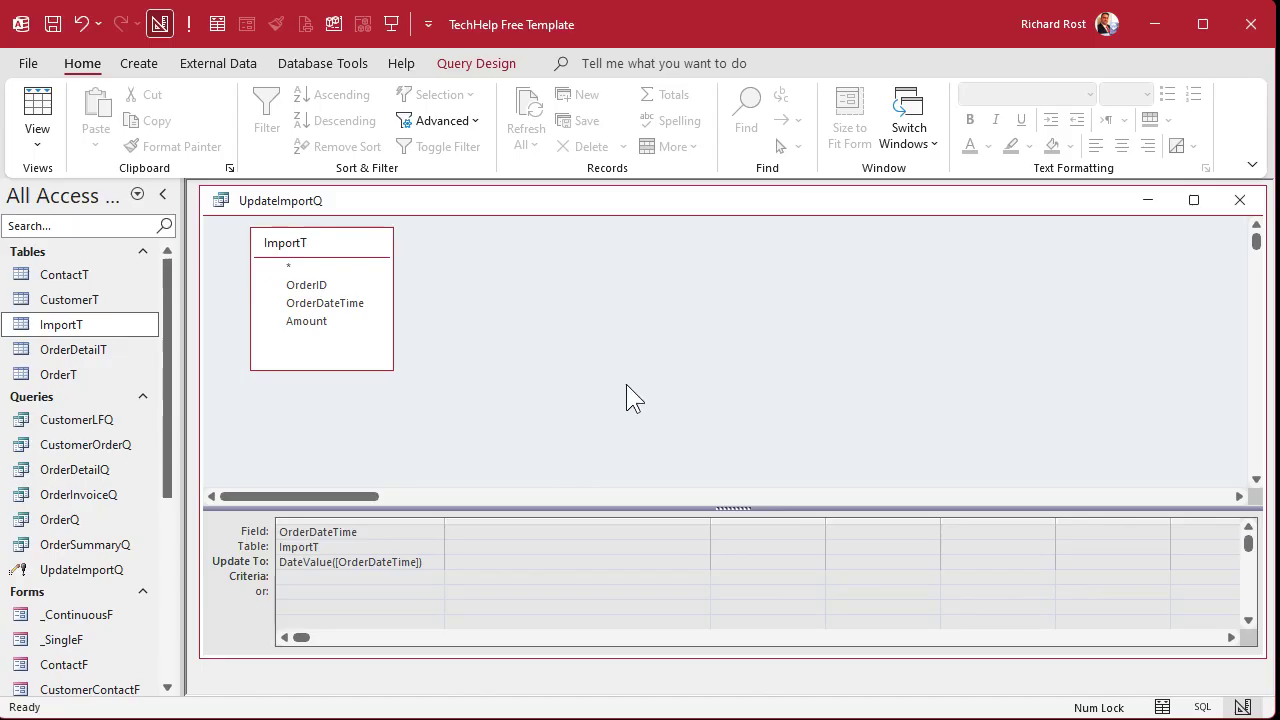
pyautogui.click(1240, 200)
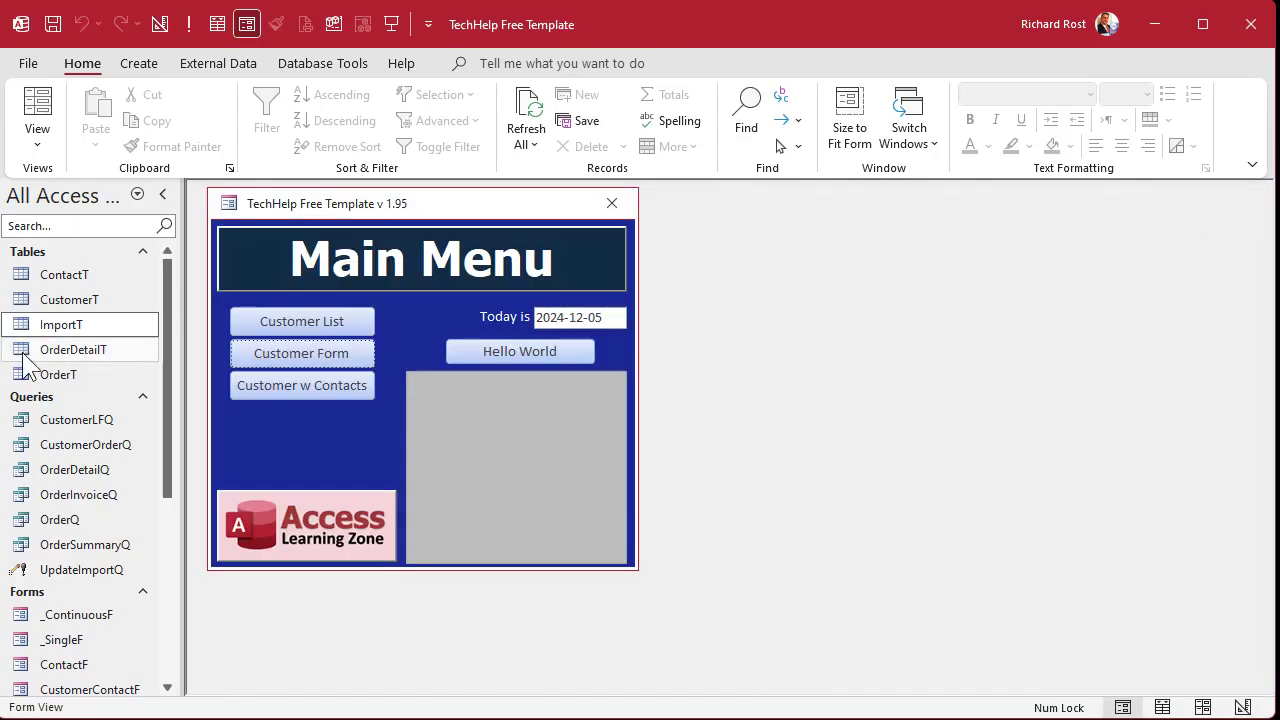
# Open ImportT in Design View and make OrderDateTime a Date/Time field.
pyautogui.rightClick(70, 325)
pyautogui.click(173, 369)
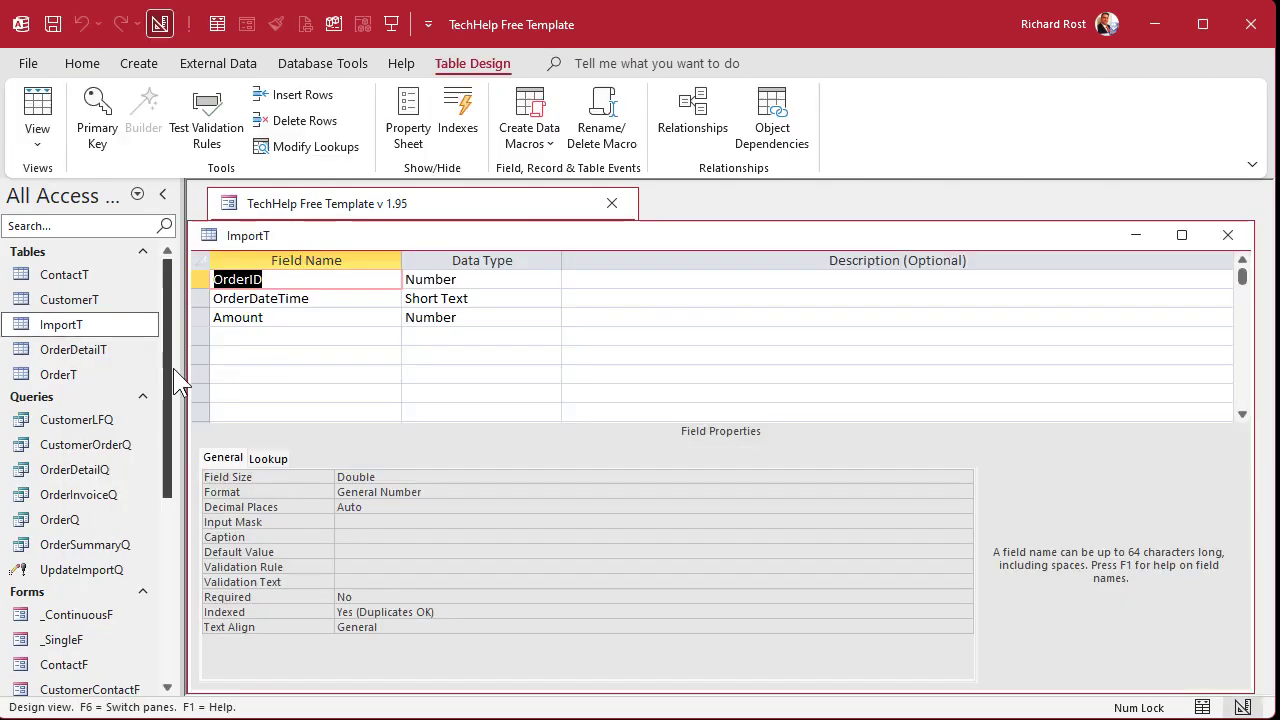
pyautogui.click(323, 299)
pyautogui.click(510, 298)
pyautogui.click(551, 299)
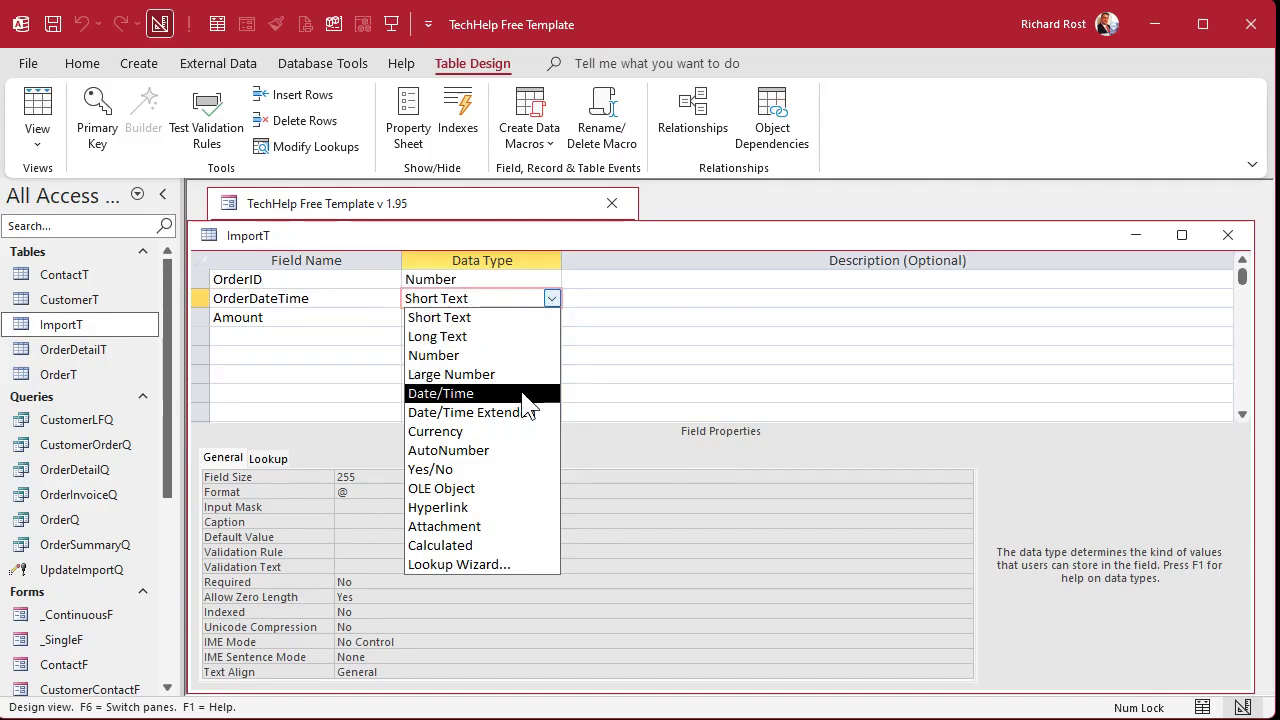
pyautogui.click(527, 393)
# Make Amount a Currency field, save the design despite the warning, and view the datasheet.
pyautogui.click(503, 317)
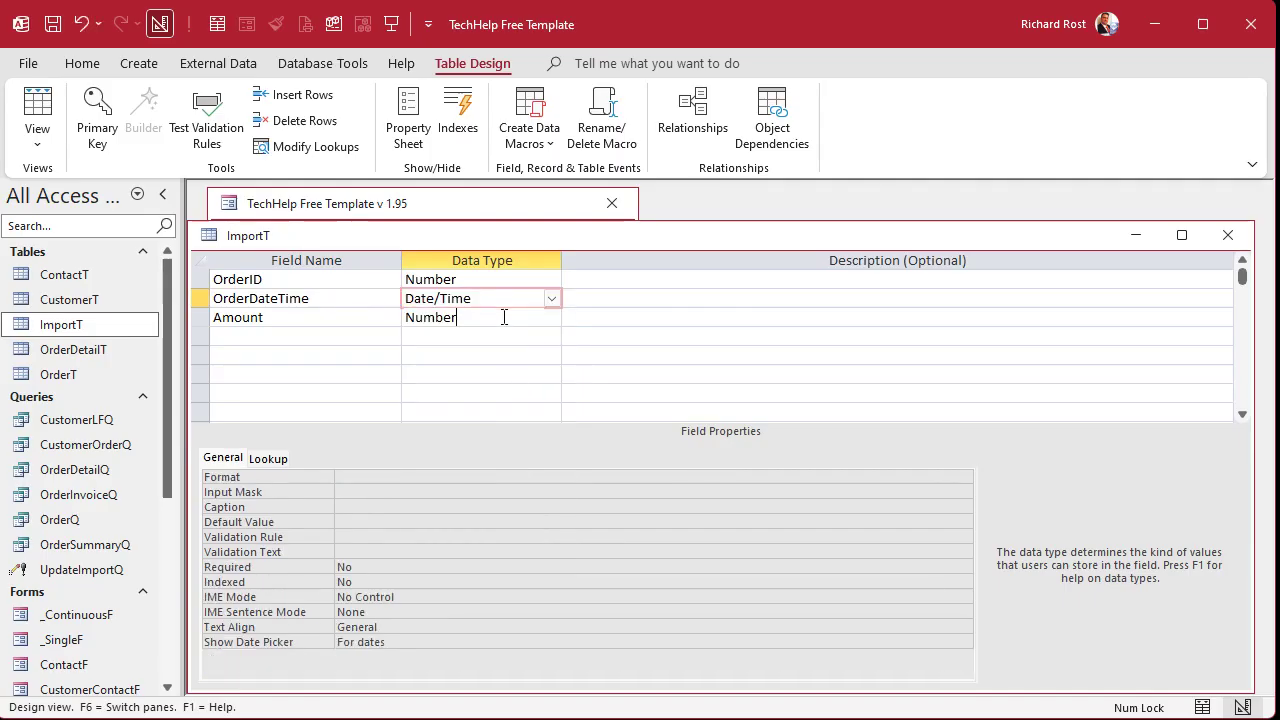
pyautogui.click(551, 317)
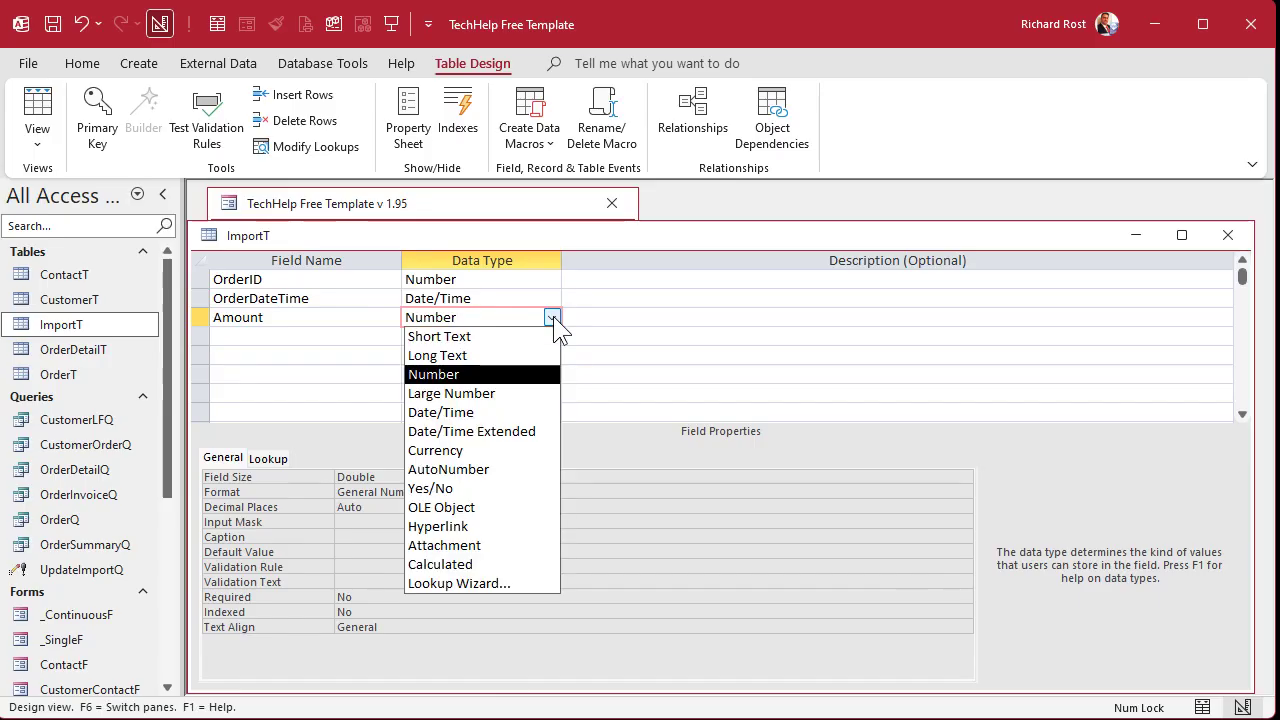
pyautogui.click(520, 449)
pyautogui.click(338, 337)
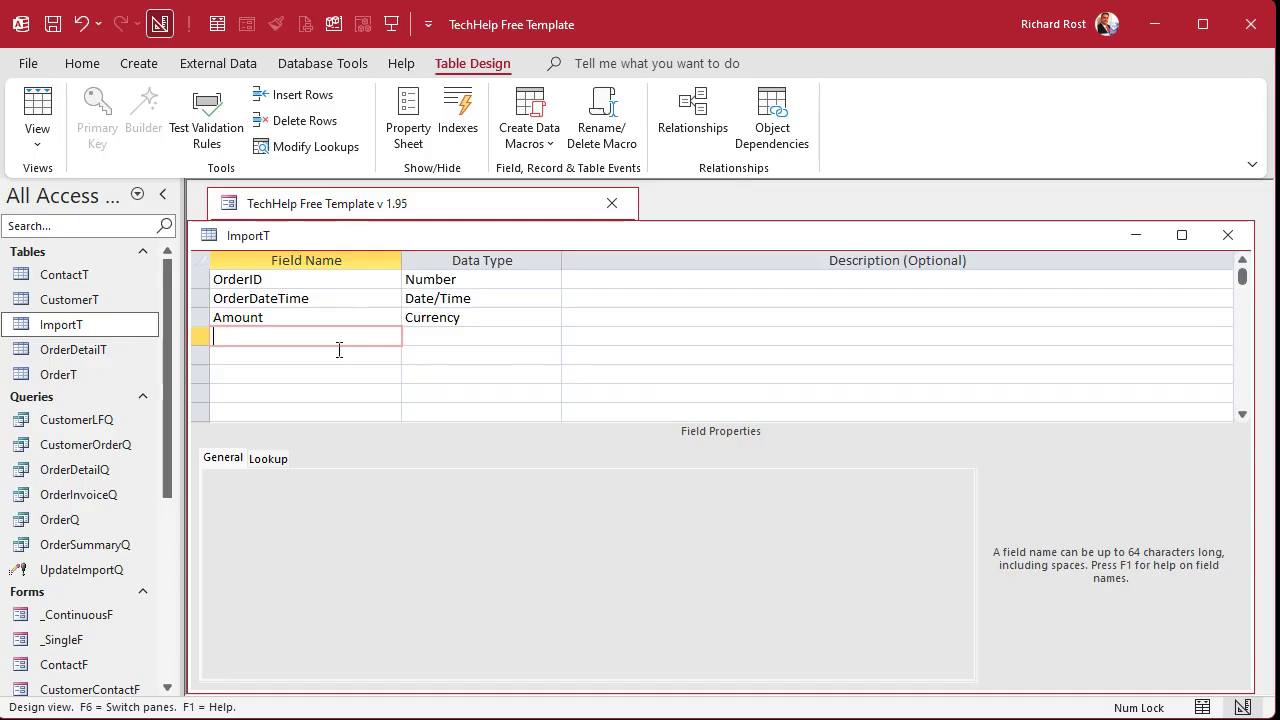
pyautogui.hotkey('ctrl', 's')
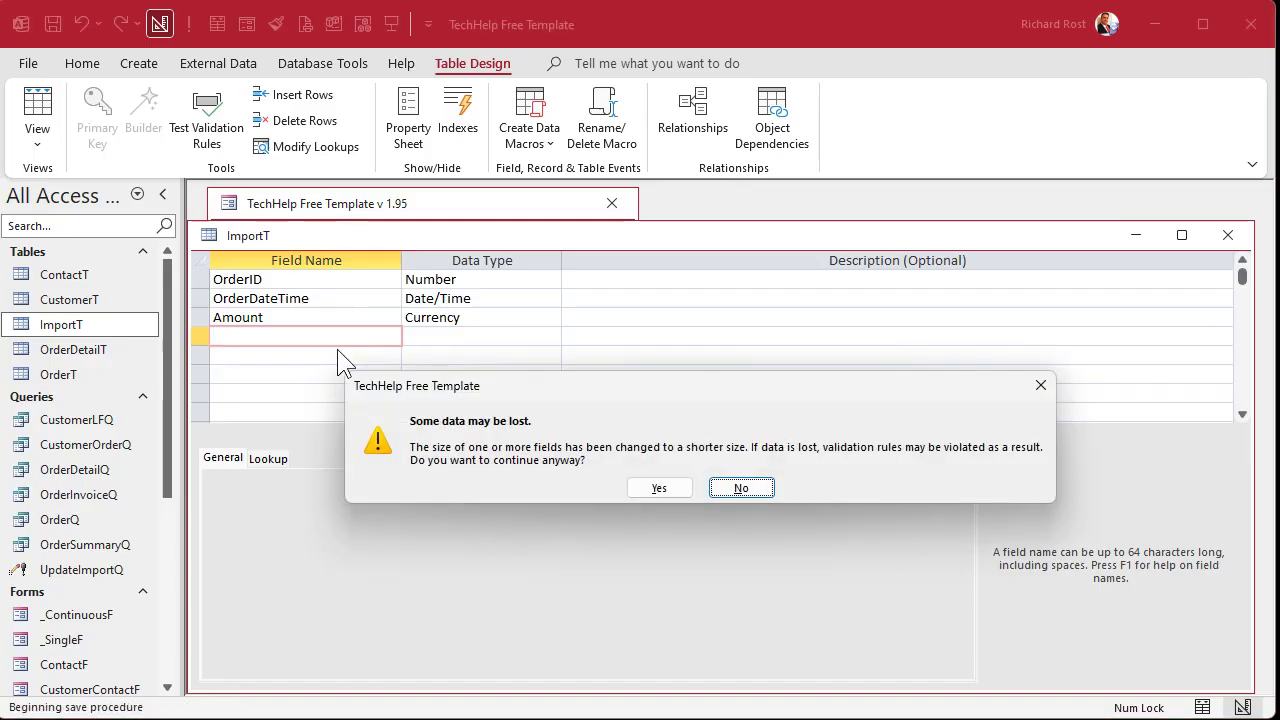
pyautogui.click(660, 488)
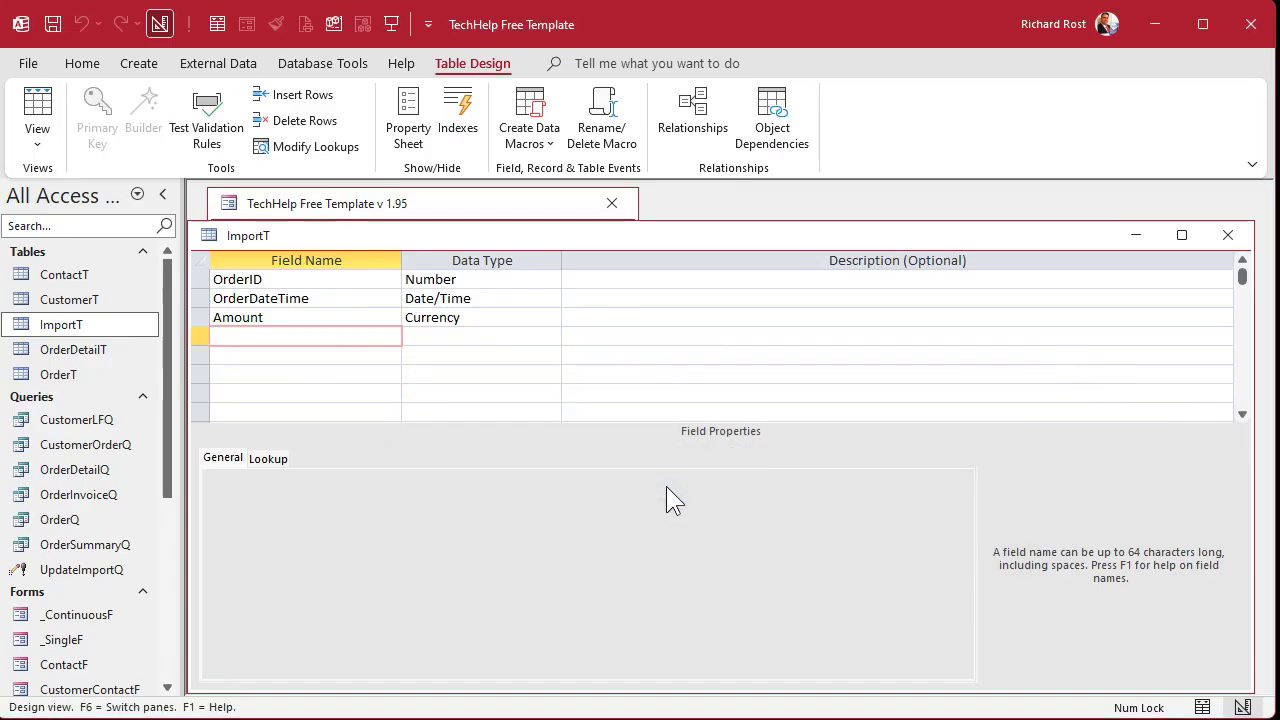
pyautogui.click(37, 112)
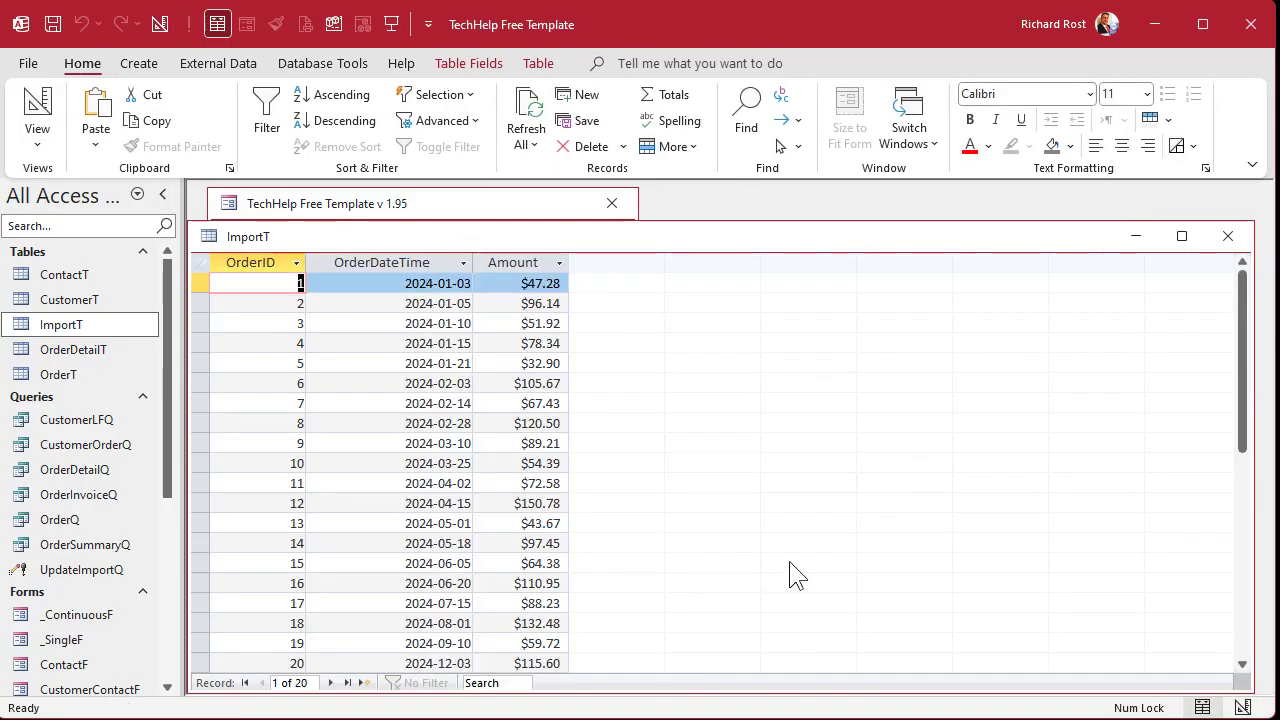
pyautogui.click(403, 263)
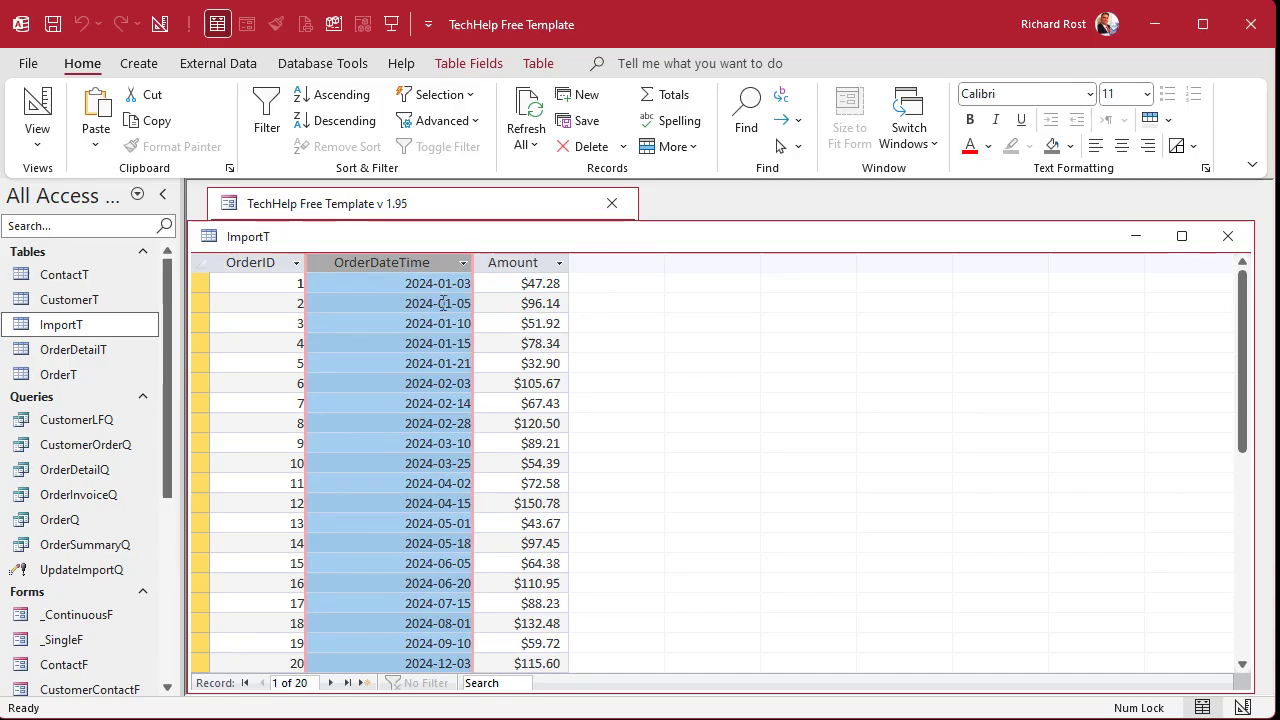
pyautogui.click(526, 264)
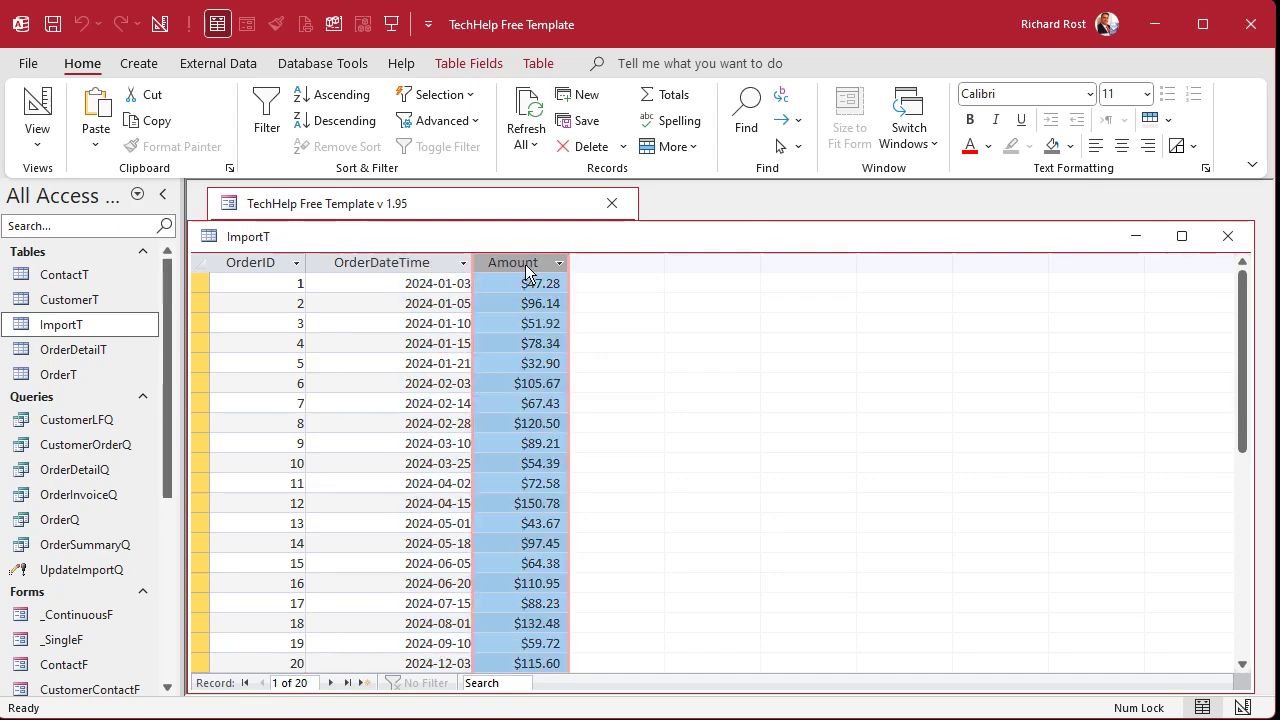
pyautogui.click(403, 262)
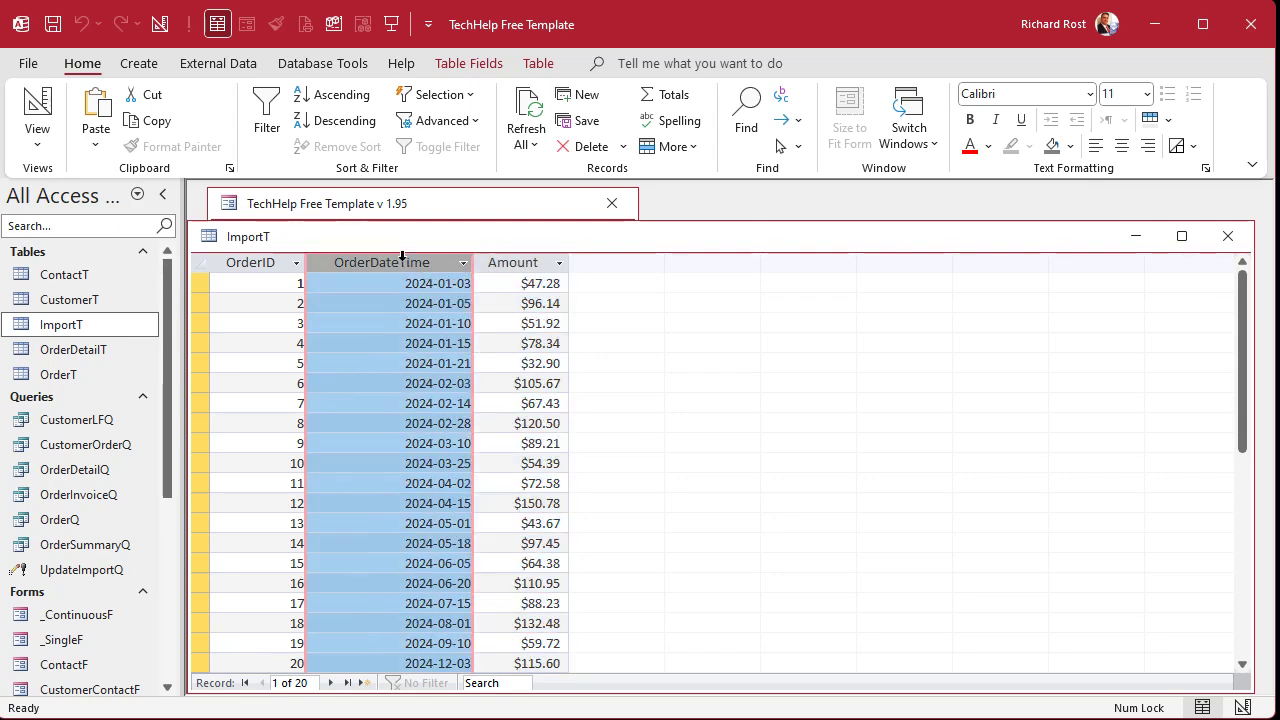
pyautogui.click(248, 263)
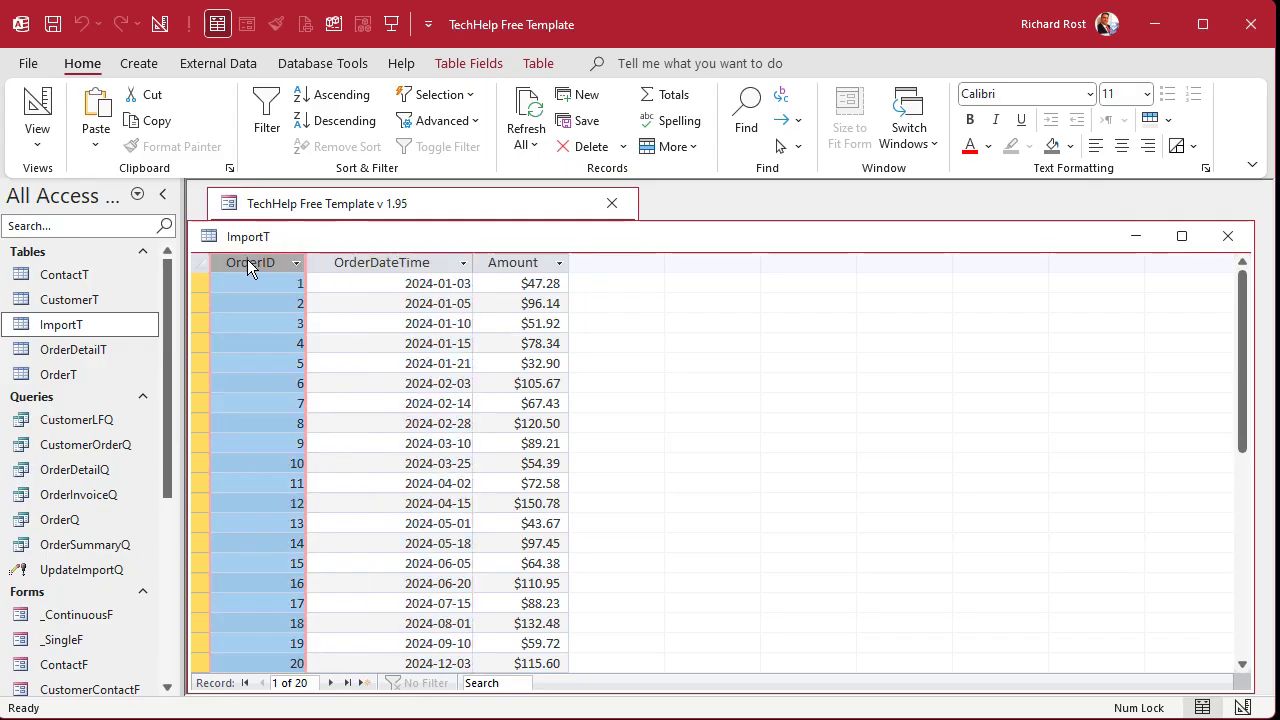